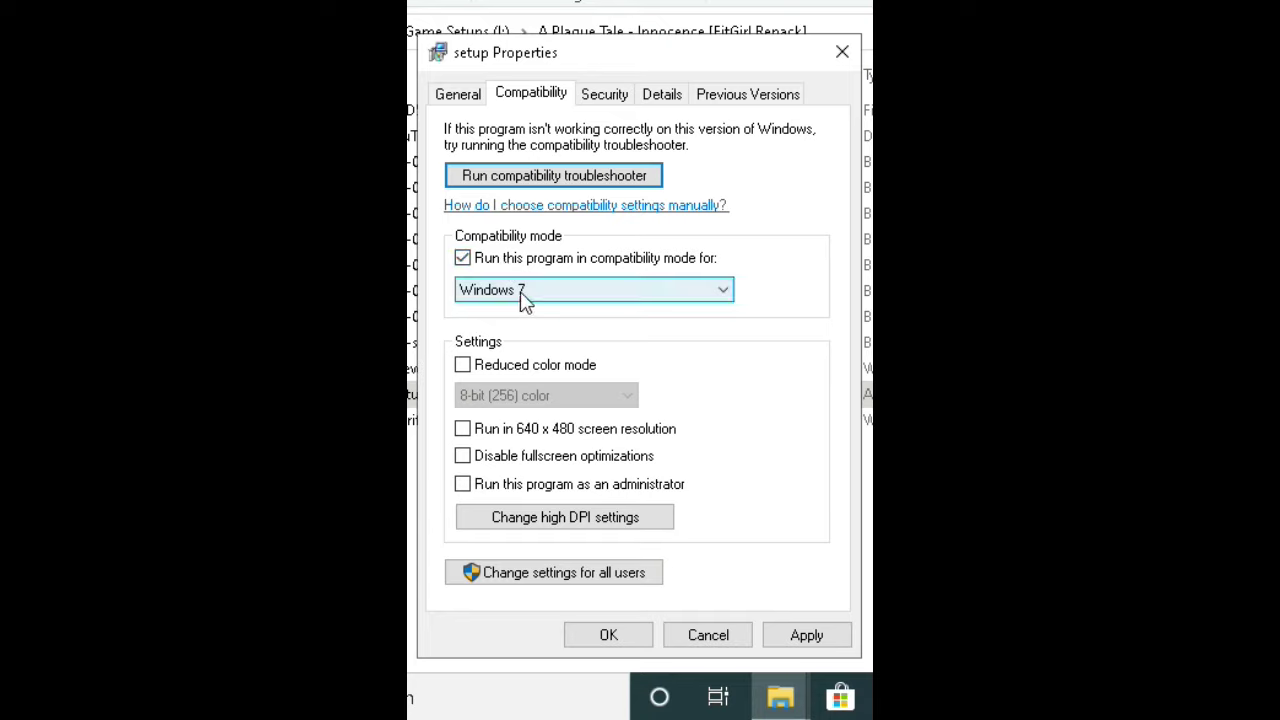
Step: Enable running the setup program as an administrator, and turn on Windows 7 compatibility mode for all users
{"action": "left_click", "coordinate": [463, 486]}
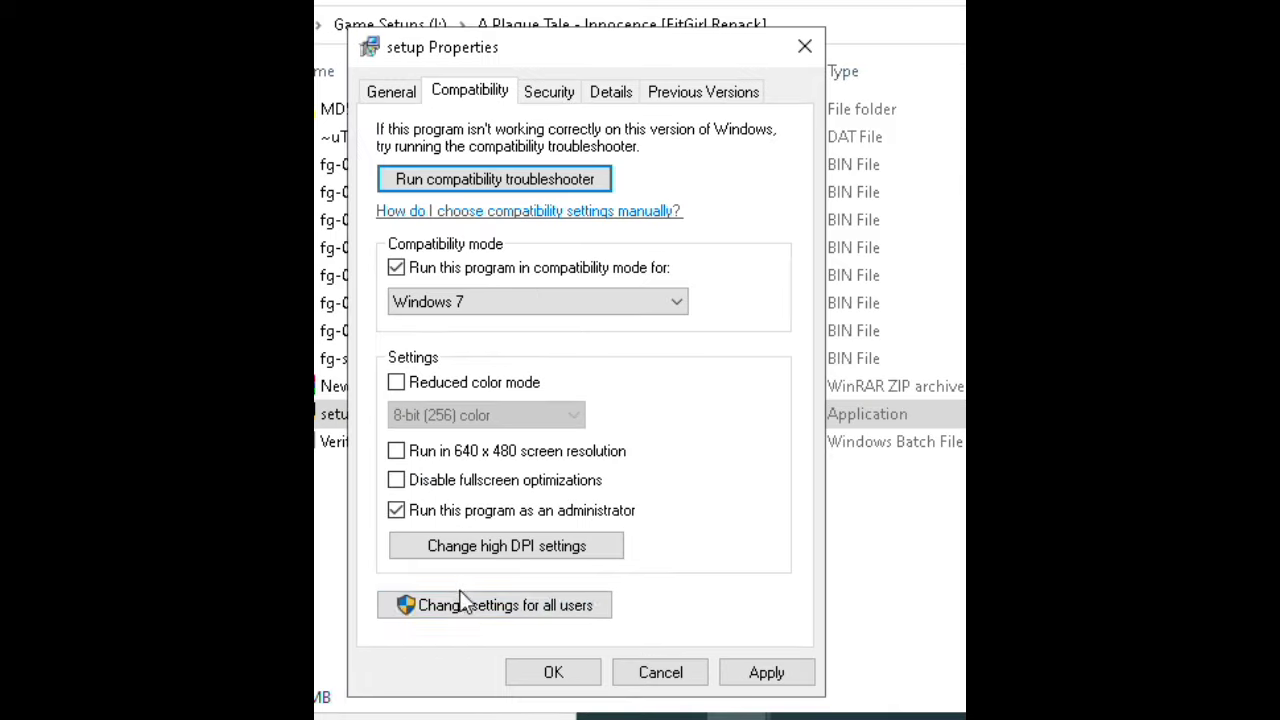
{"action": "left_click", "coordinate": [520, 572]}
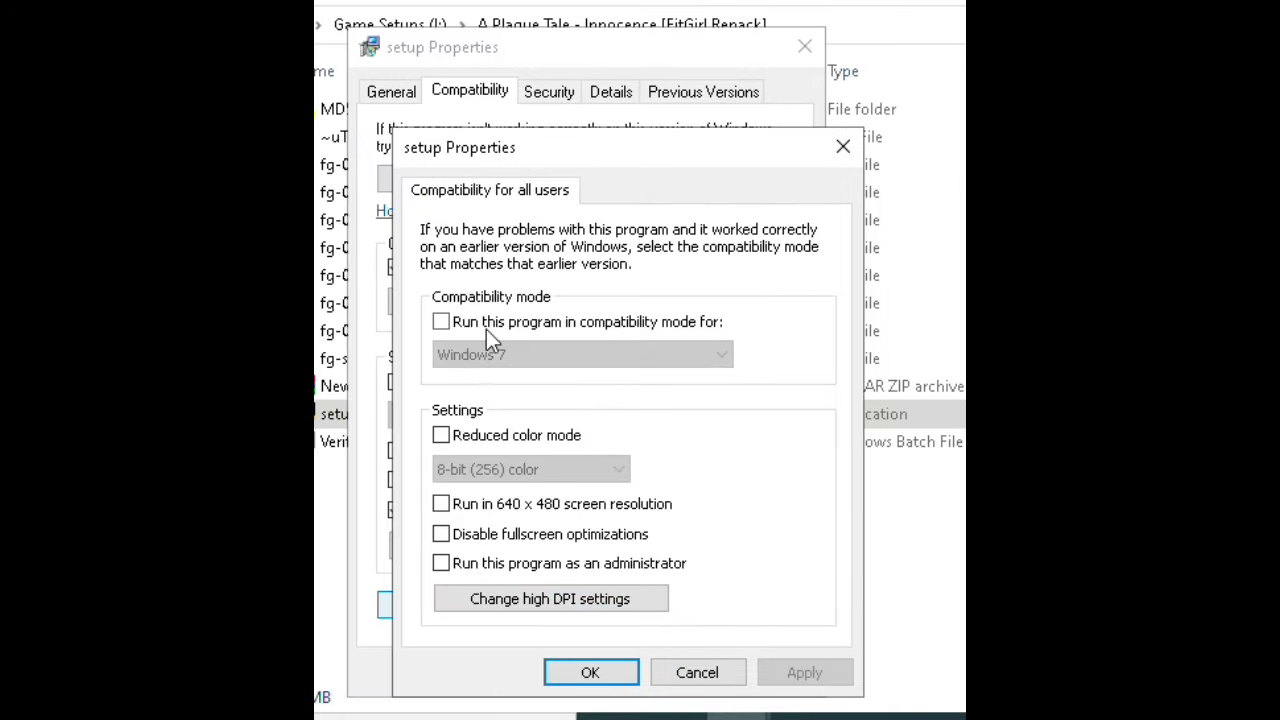
{"action": "left_click", "coordinate": [486, 340]}
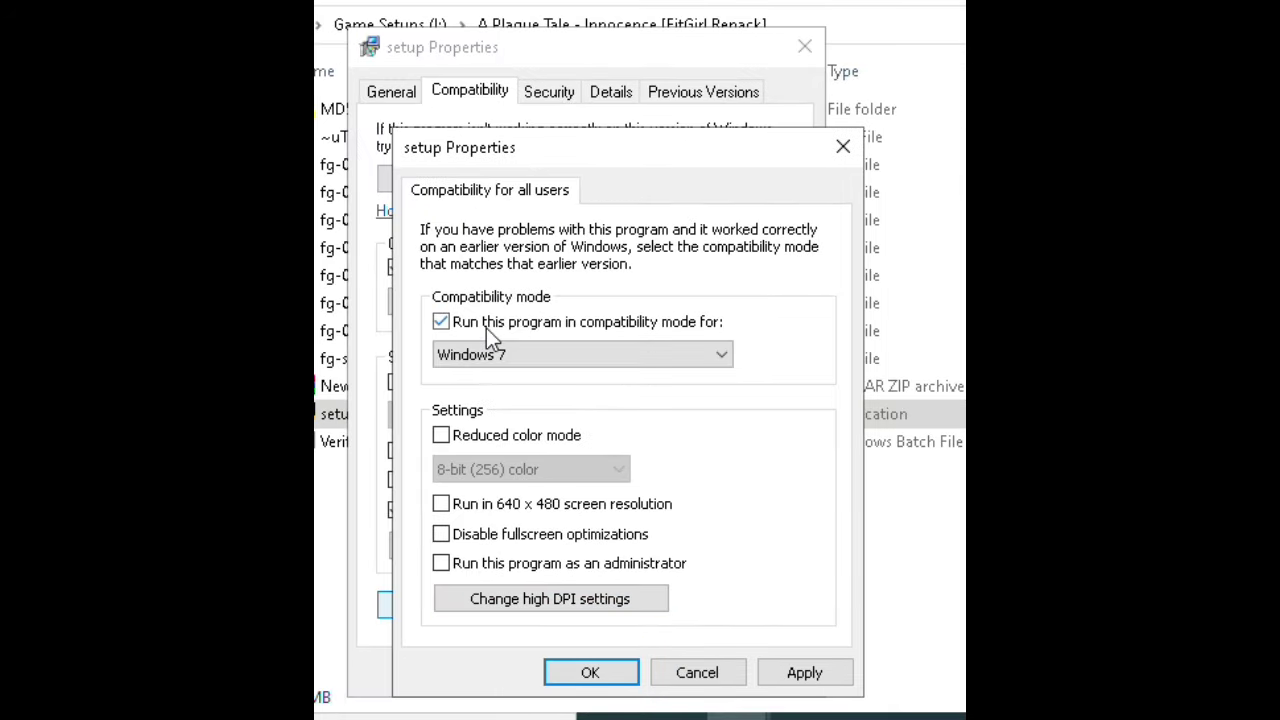
Step: Override the high DPI scaling behavior with scaling performed by Application, and apply the compatibility settings for all users
{"action": "left_click", "coordinate": [490, 599]}
{"action": "left_click", "coordinate": [517, 571]}
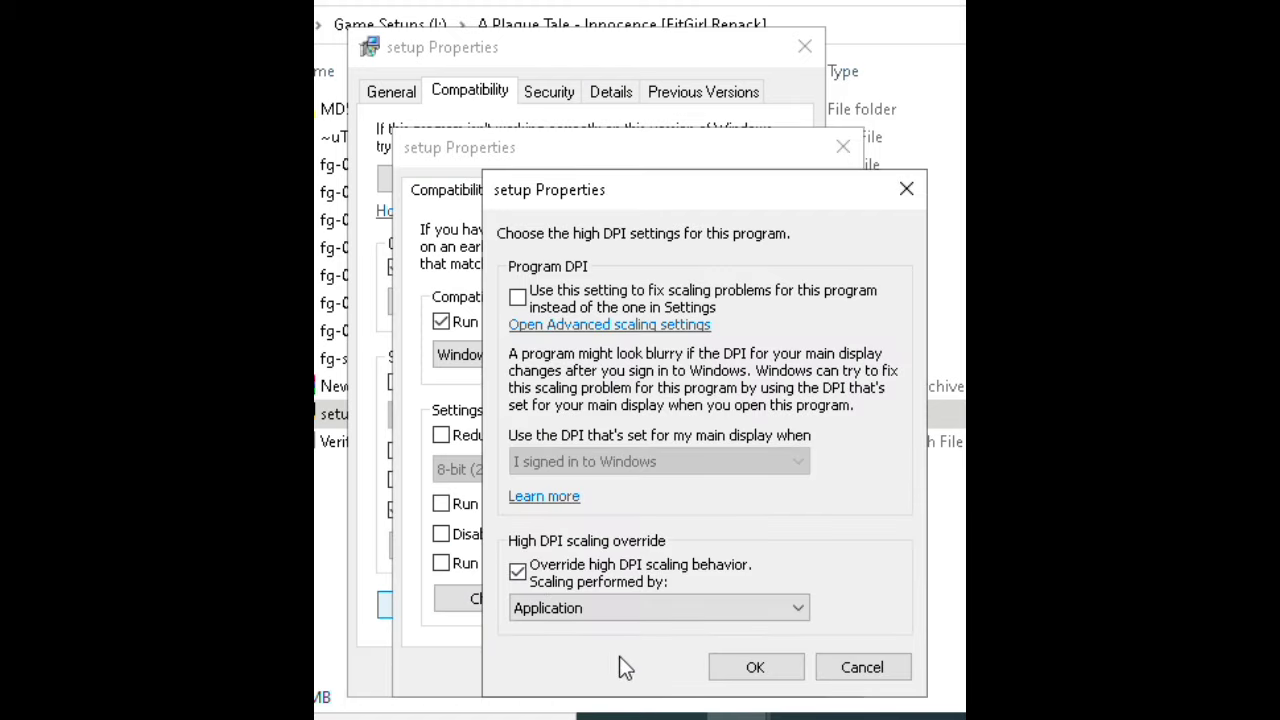
{"action": "left_click", "coordinate": [754, 672]}
{"action": "left_click", "coordinate": [781, 682]}
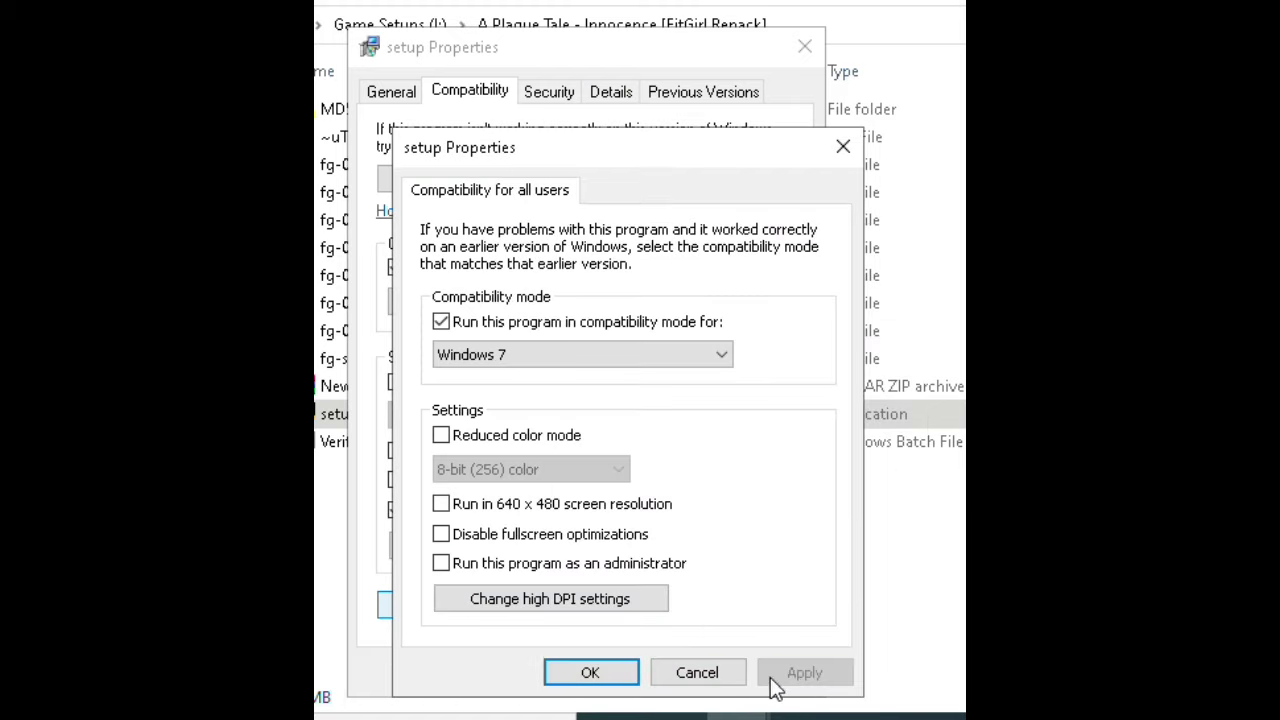
{"action": "left_click", "coordinate": [572, 682]}
{"action": "left_click", "coordinate": [792, 677]}
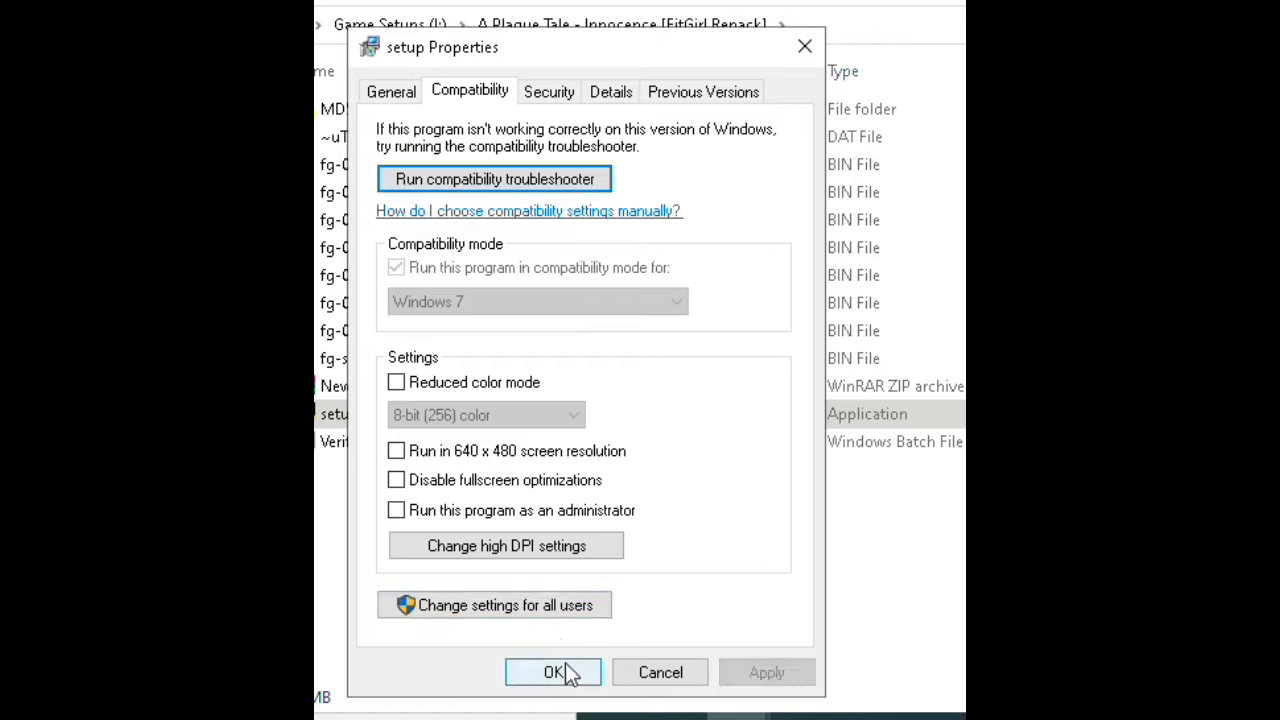
Step: Set the setup program to run as an administrator in its own compatibility settings, confirm, and refresh the folder
{"action": "left_click", "coordinate": [474, 512]}
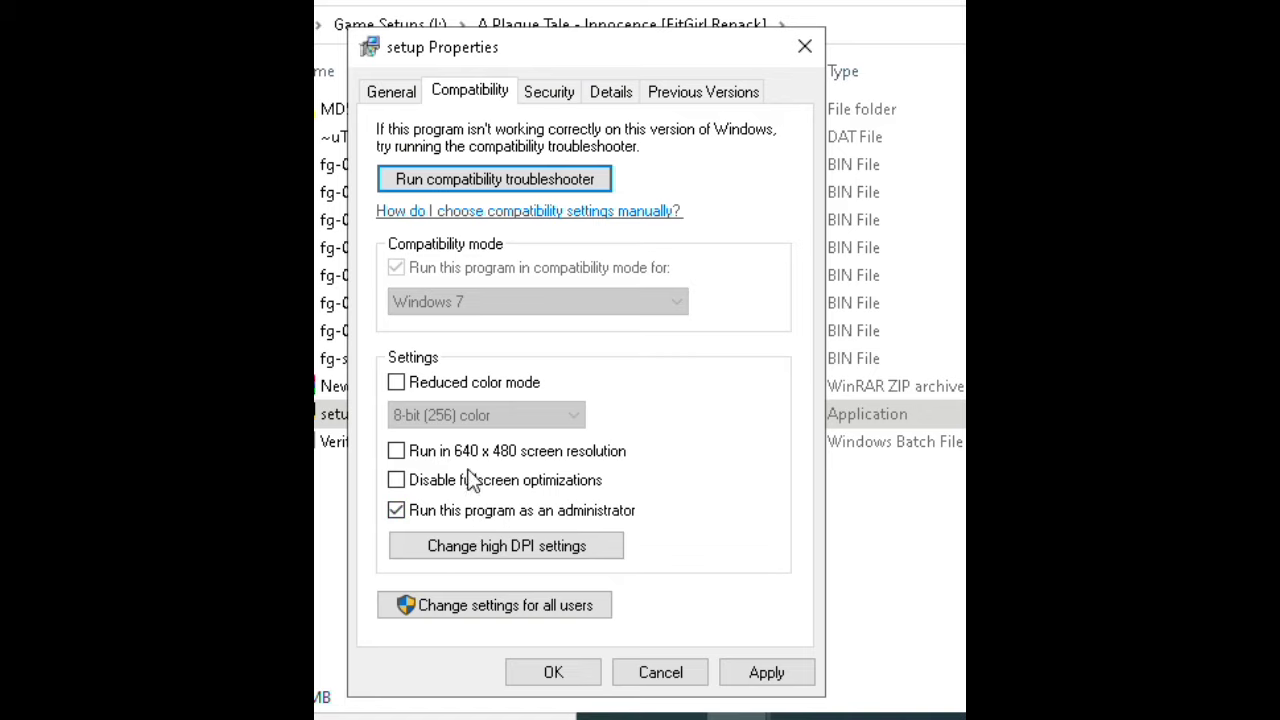
{"action": "left_click", "coordinate": [556, 676]}
{"action": "right_click", "coordinate": [503, 612]}
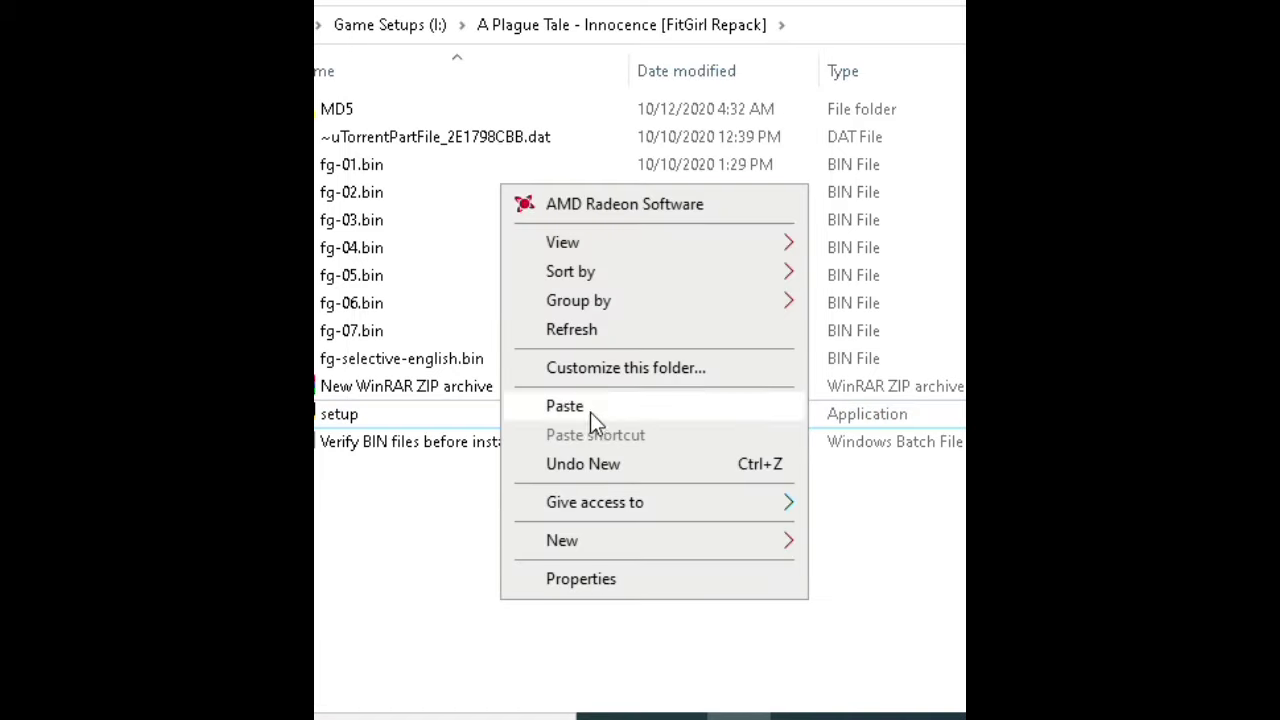
{"action": "left_click", "coordinate": [601, 333]}
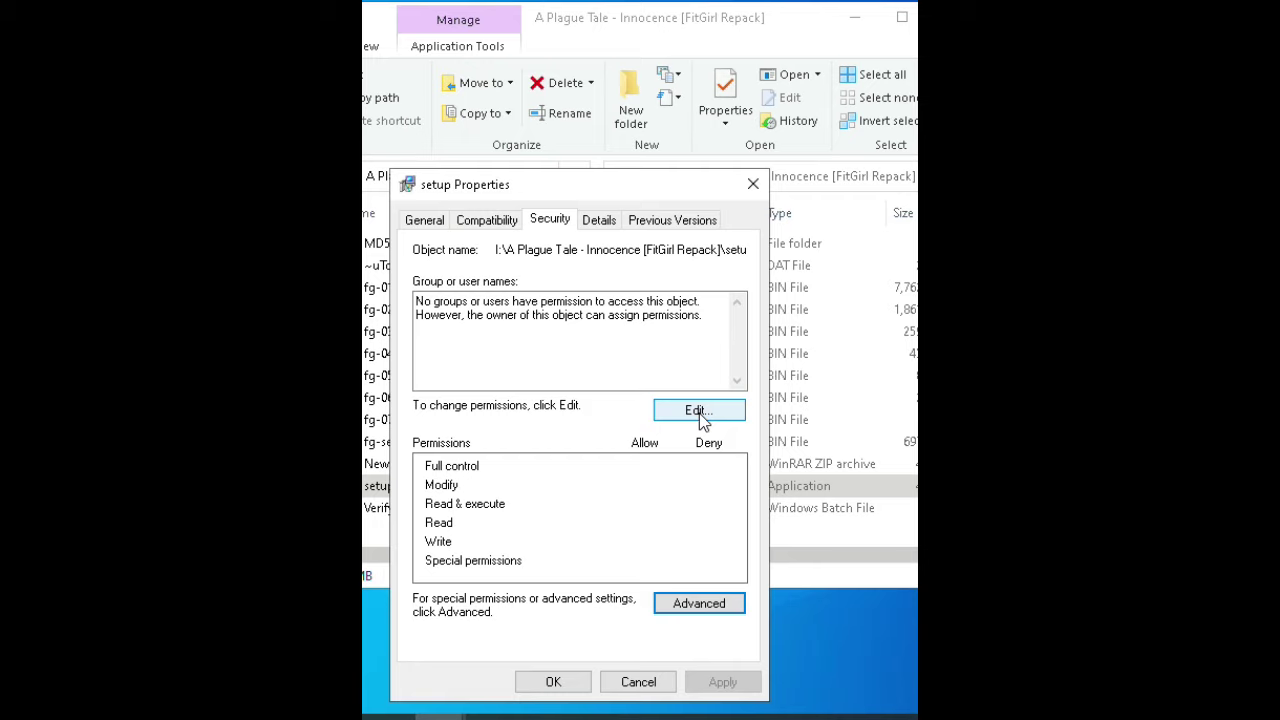
Step: Add the user account Zzz to the setup file's permissions after checking the name
{"action": "left_click", "coordinate": [702, 414]}
{"action": "left_click", "coordinate": [646, 484]}
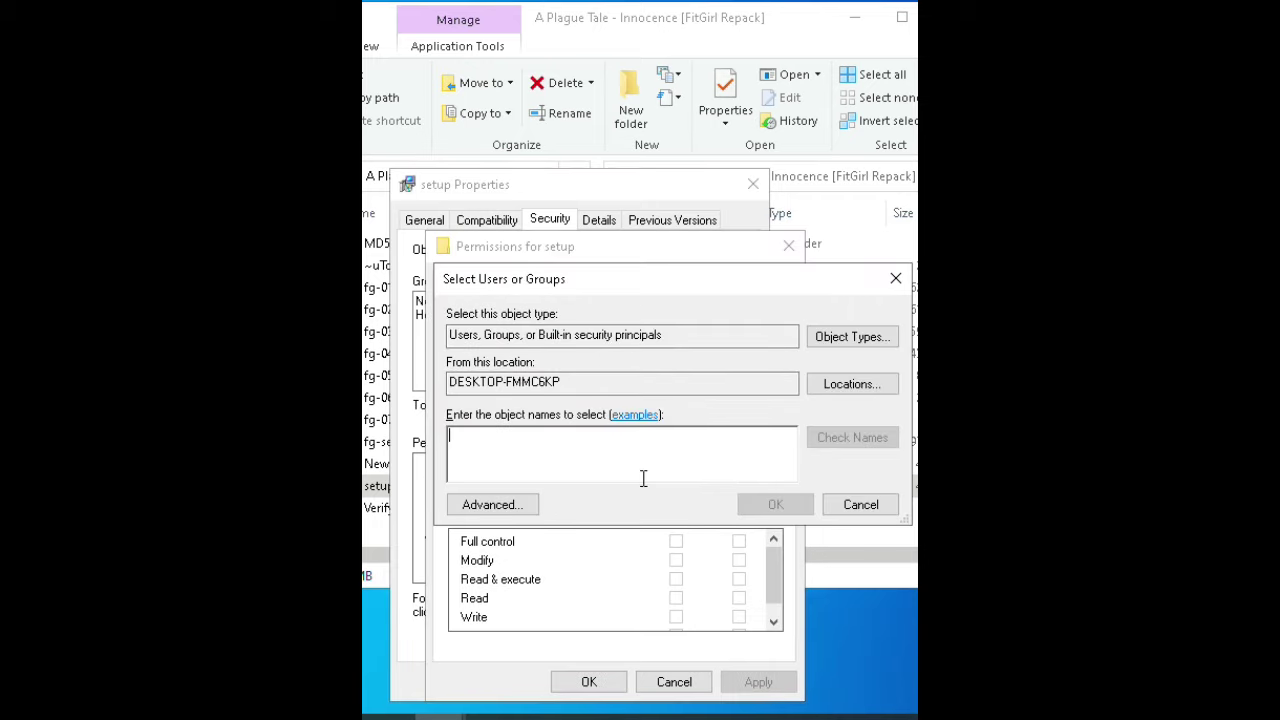
{"action": "type", "text": "Zzz"}
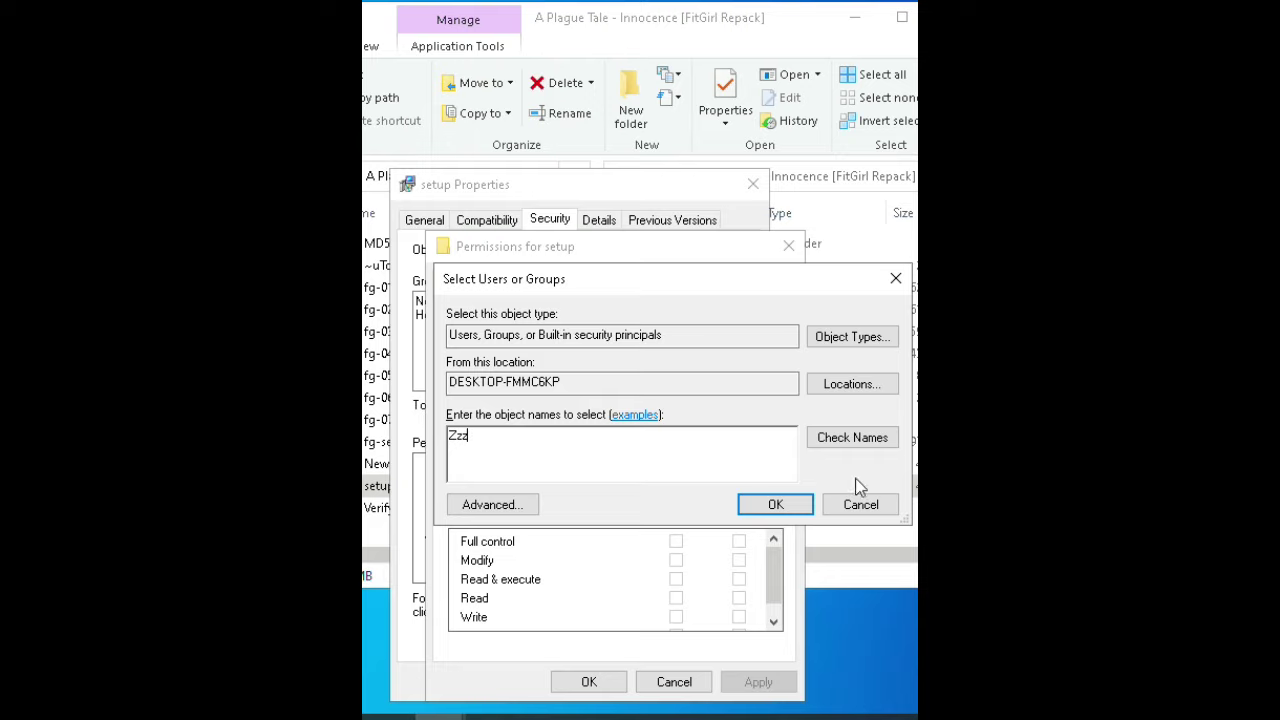
{"action": "left_click", "coordinate": [875, 445]}
{"action": "left_click", "coordinate": [775, 505]}
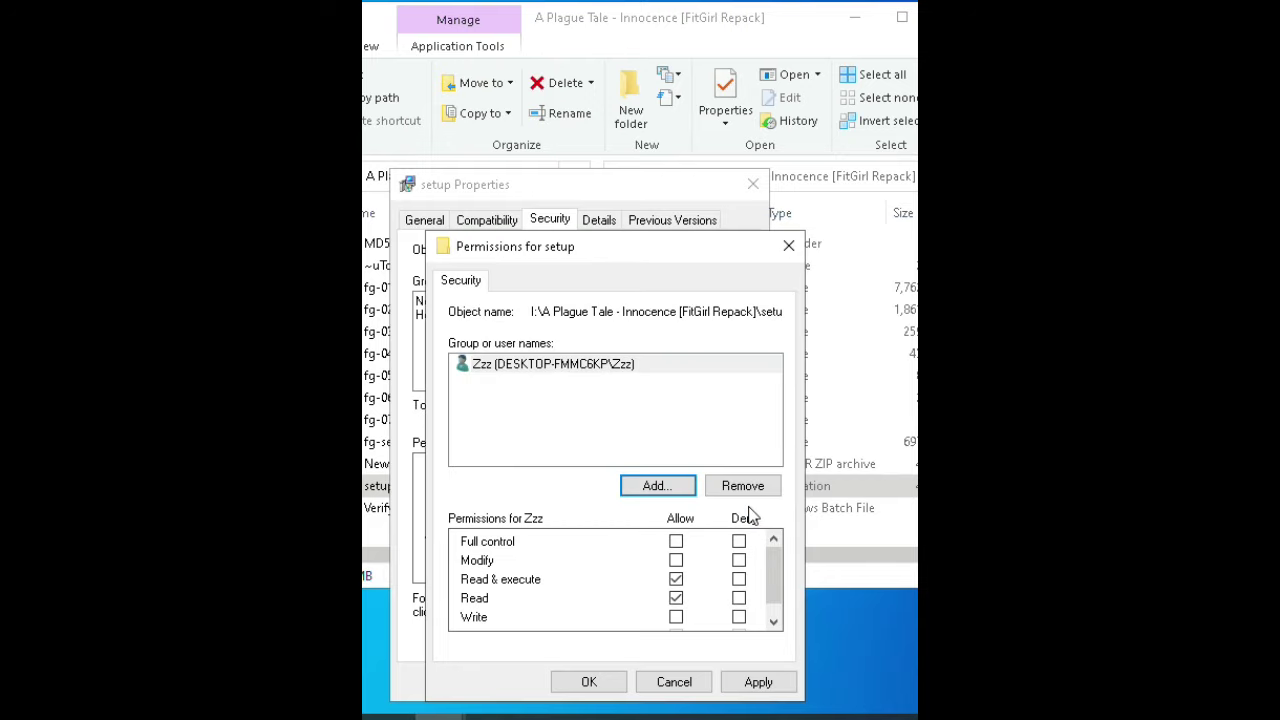
Step: Allow Zzz full control over the setup file, apply the permissions, and close the file's properties
{"action": "left_click", "coordinate": [676, 542]}
{"action": "left_click", "coordinate": [759, 683]}
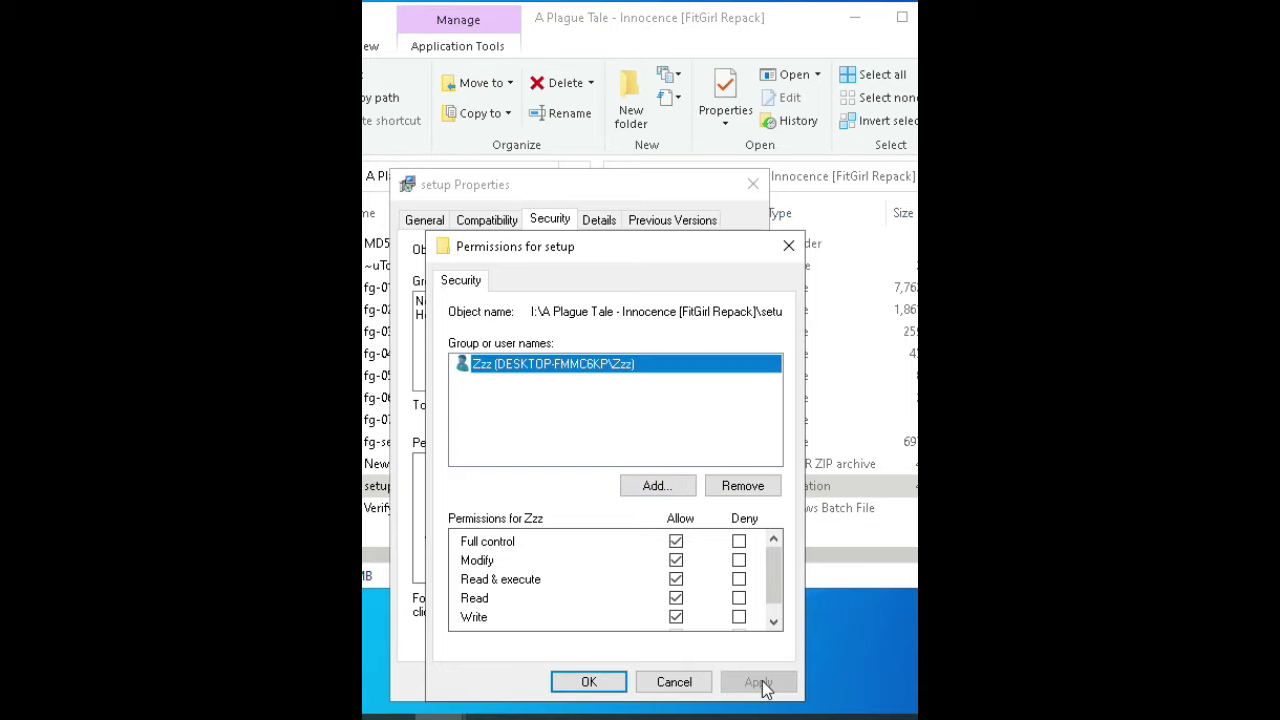
{"action": "left_click", "coordinate": [597, 684]}
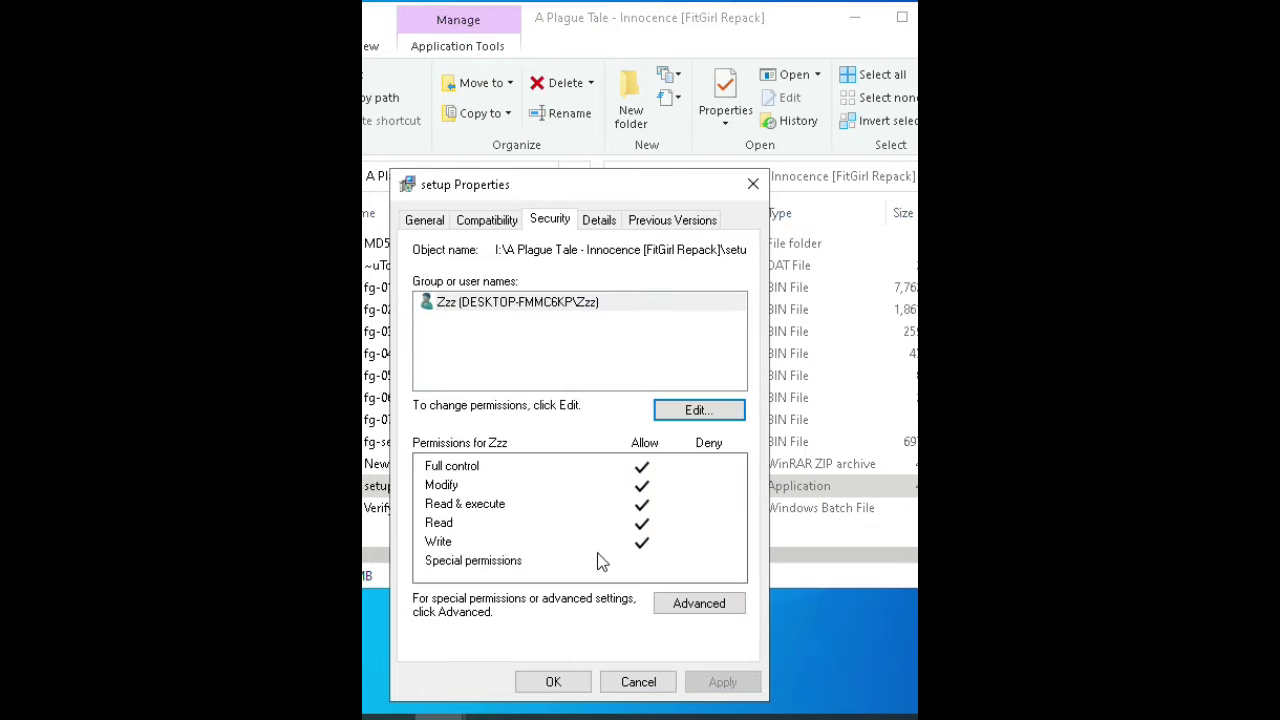
{"action": "left_click", "coordinate": [549, 679]}
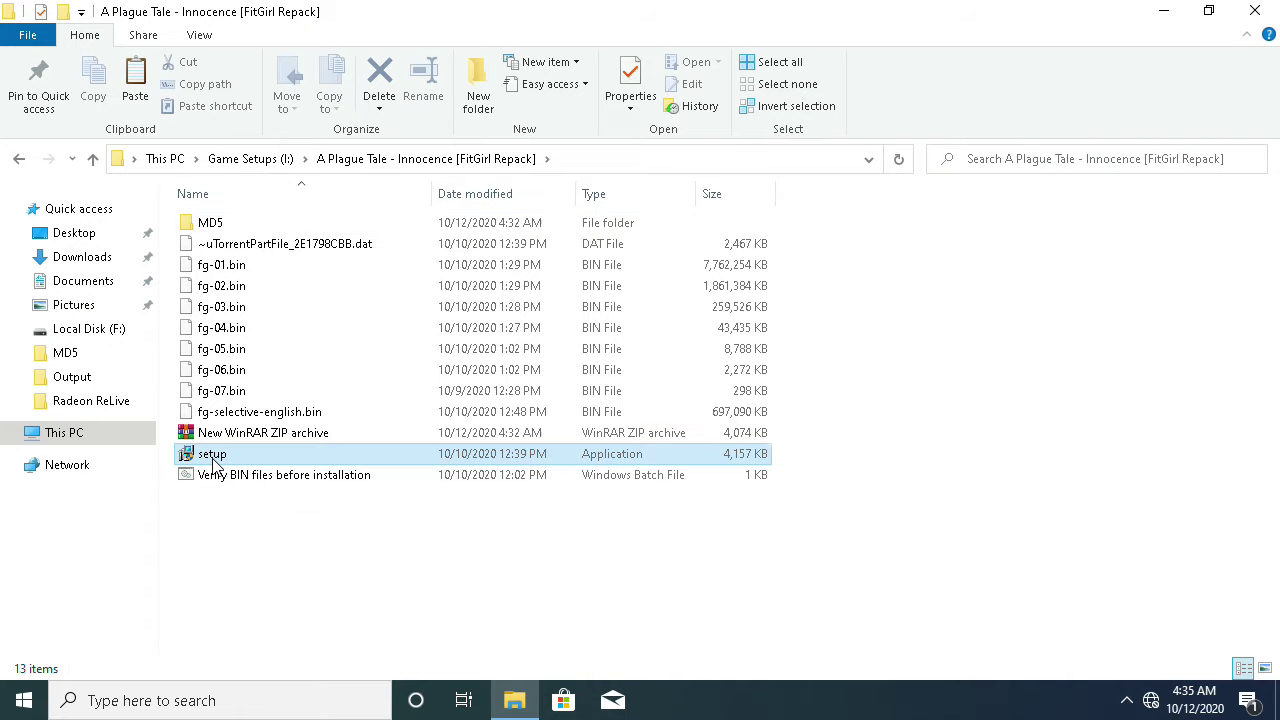
Step: Launch the setup application with permission to make changes to the device, and accept English as the installation language
{"action": "right_click", "coordinate": [377, 487]}
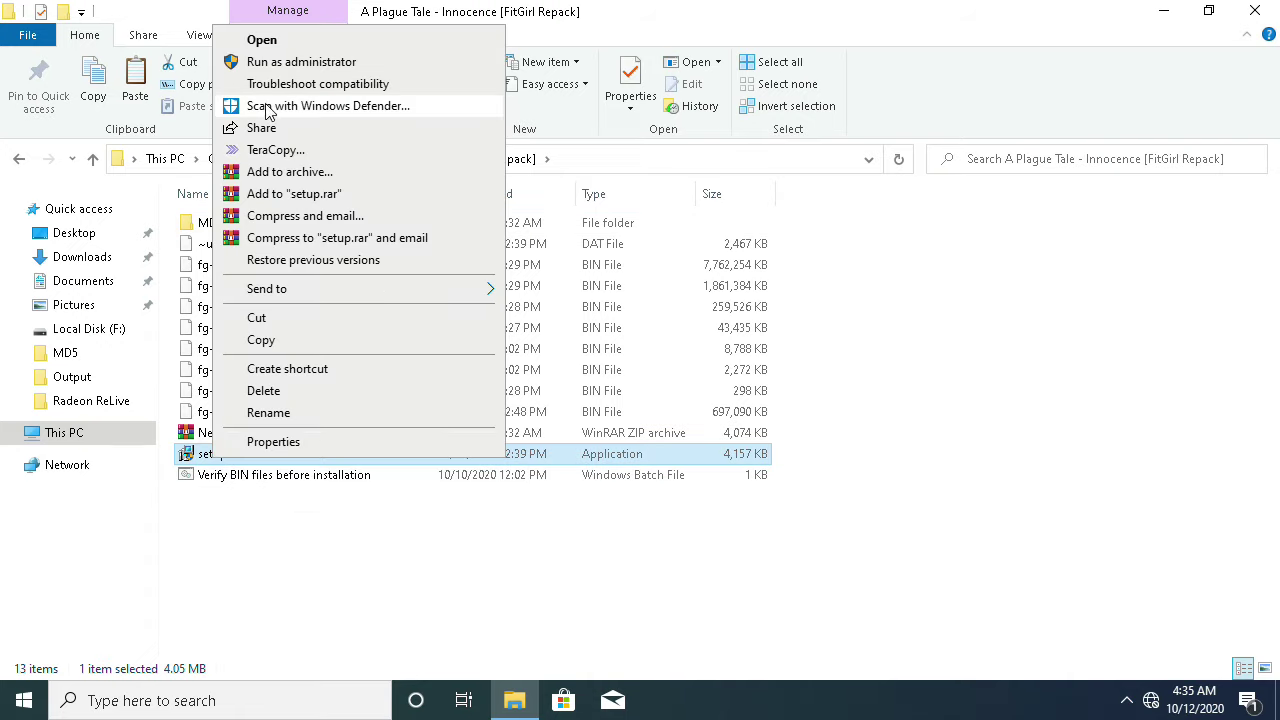
{"action": "left_click", "coordinate": [275, 42]}
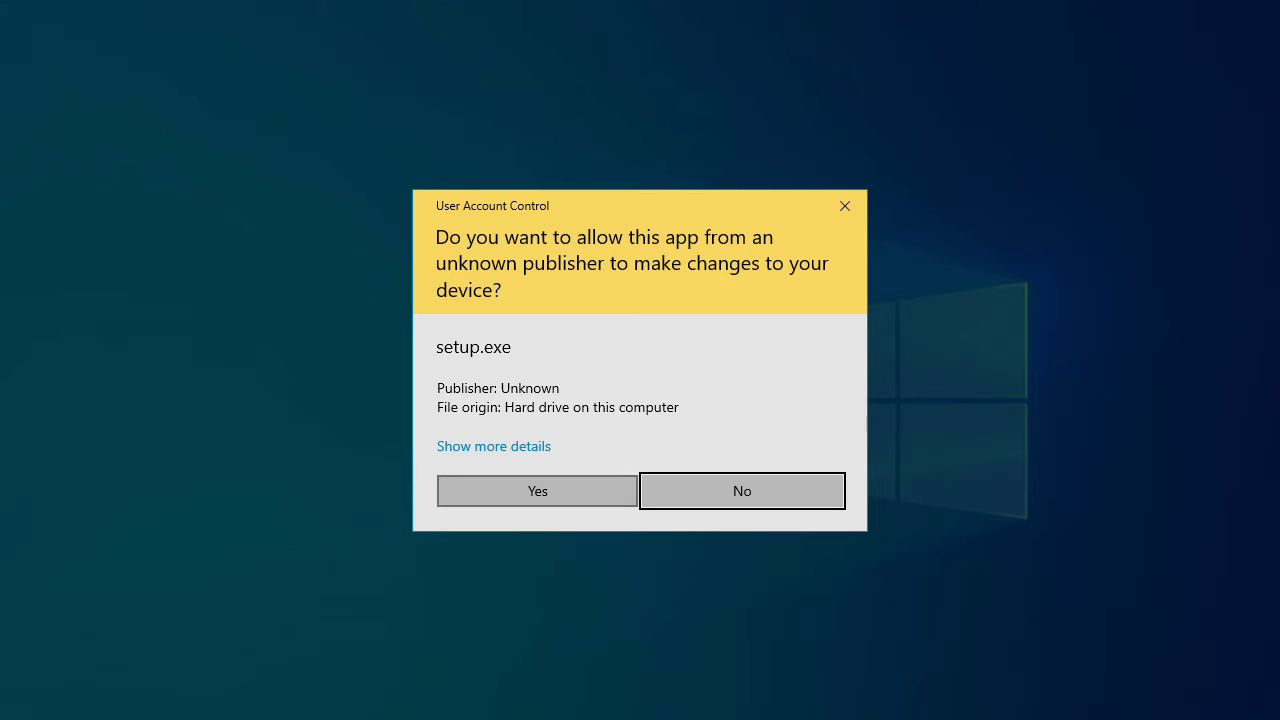
{"action": "left_click", "coordinate": [571, 491]}
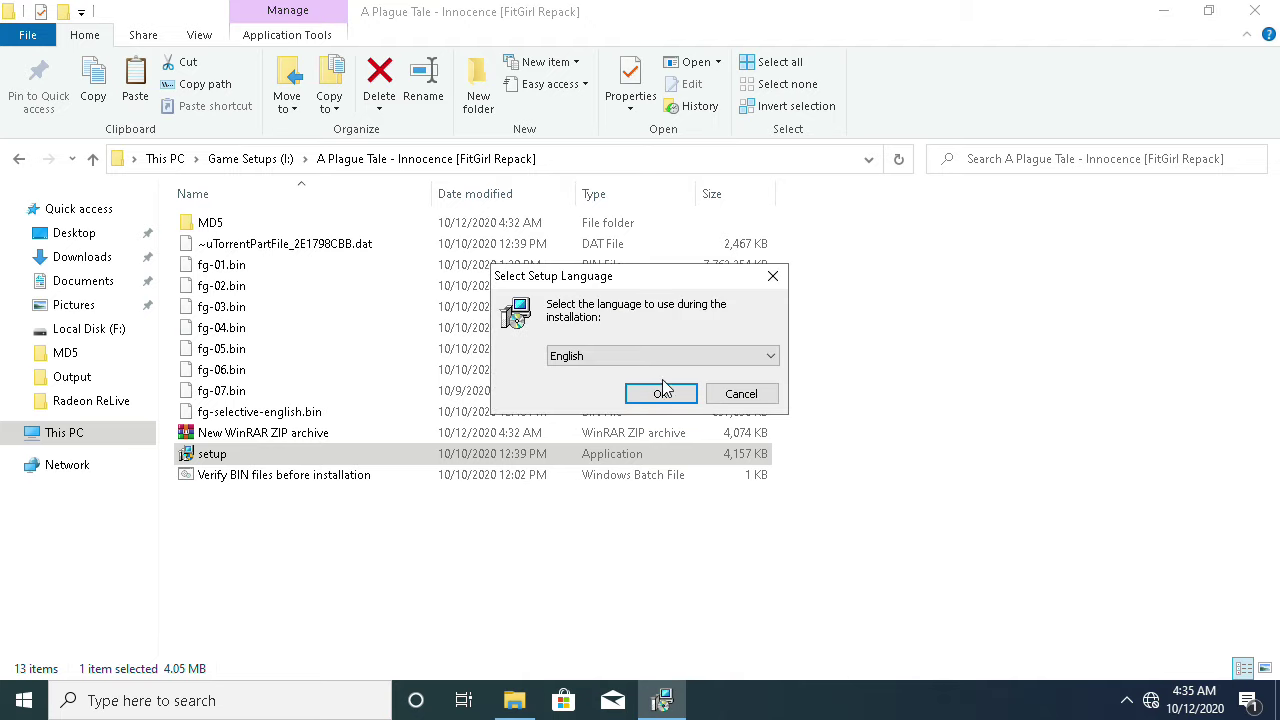
{"action": "left_click", "coordinate": [663, 390]}
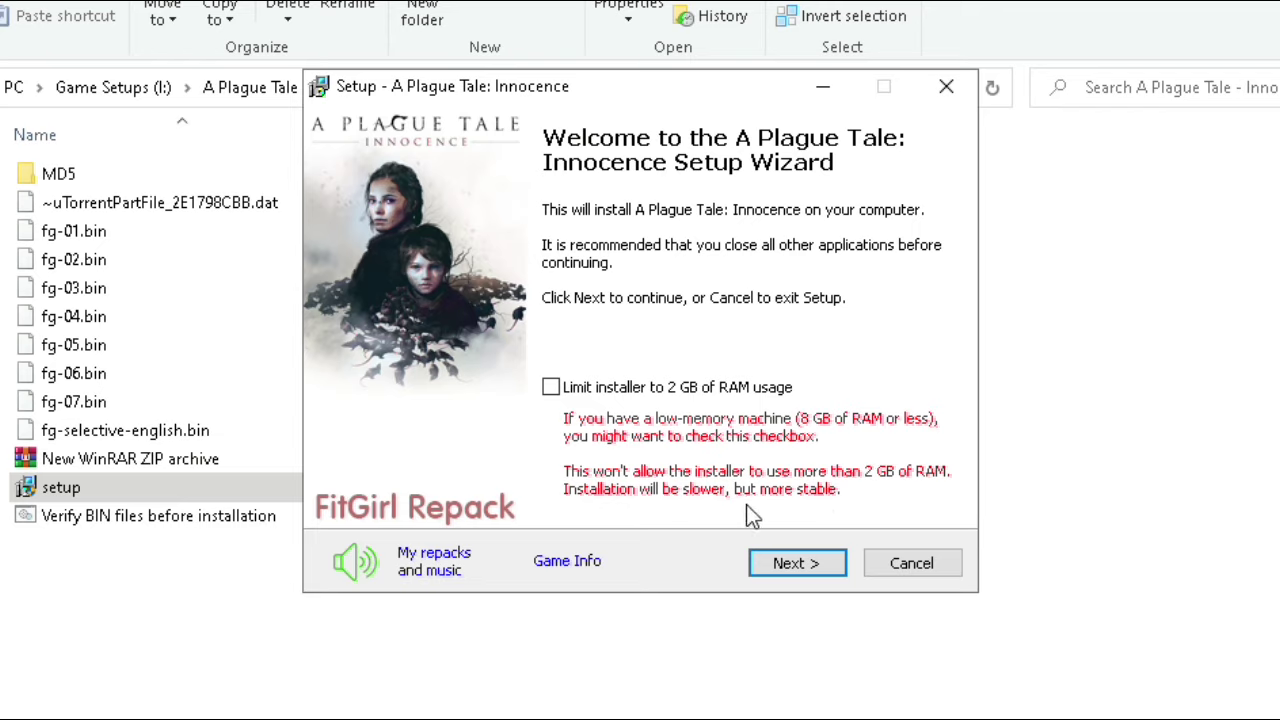
Step: Proceed to the installer's component selection, keeping D:\Games\A Plague Tale - Innocence as the destination folder
{"action": "left_click", "coordinate": [790, 566]}
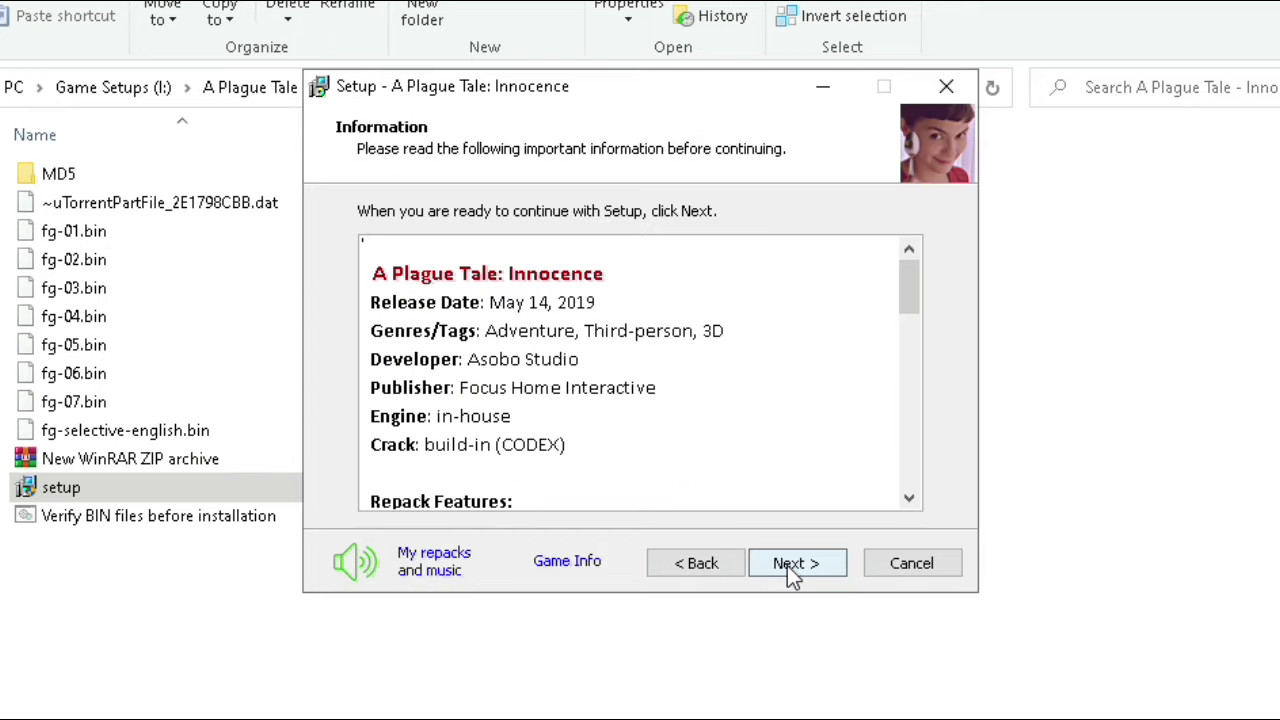
{"action": "left_click", "coordinate": [789, 564]}
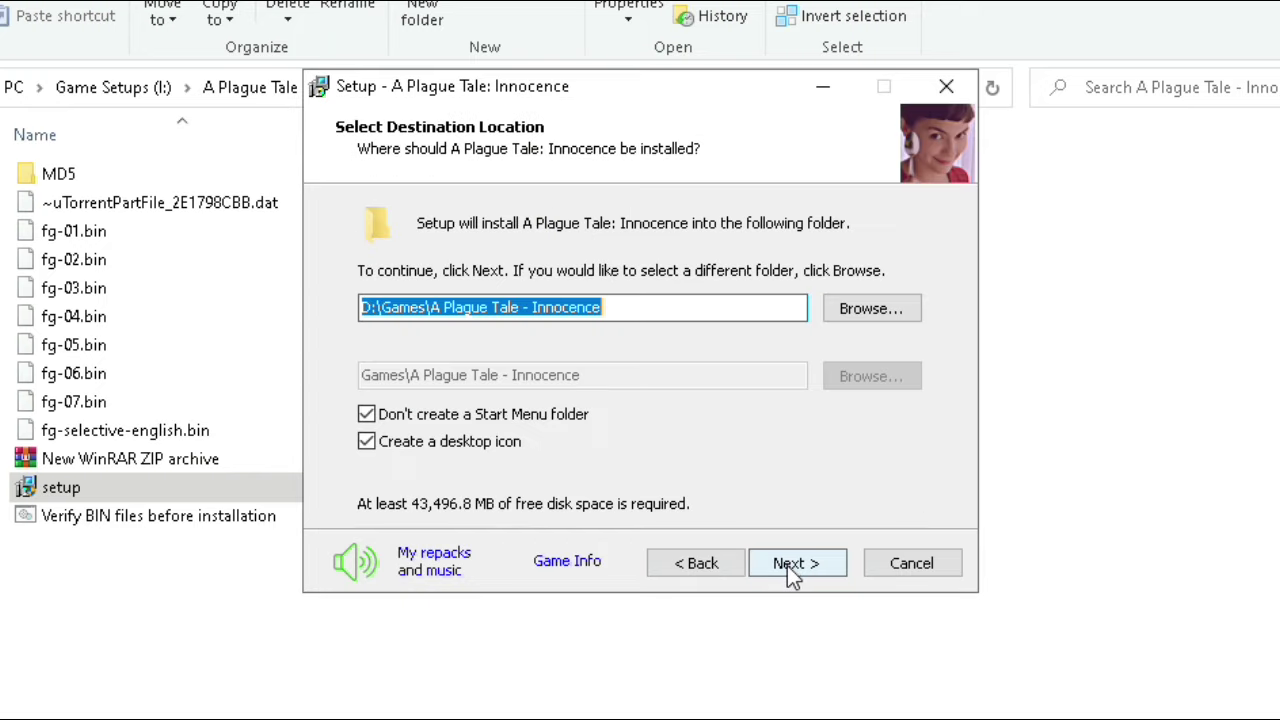
{"action": "left_click", "coordinate": [790, 564]}
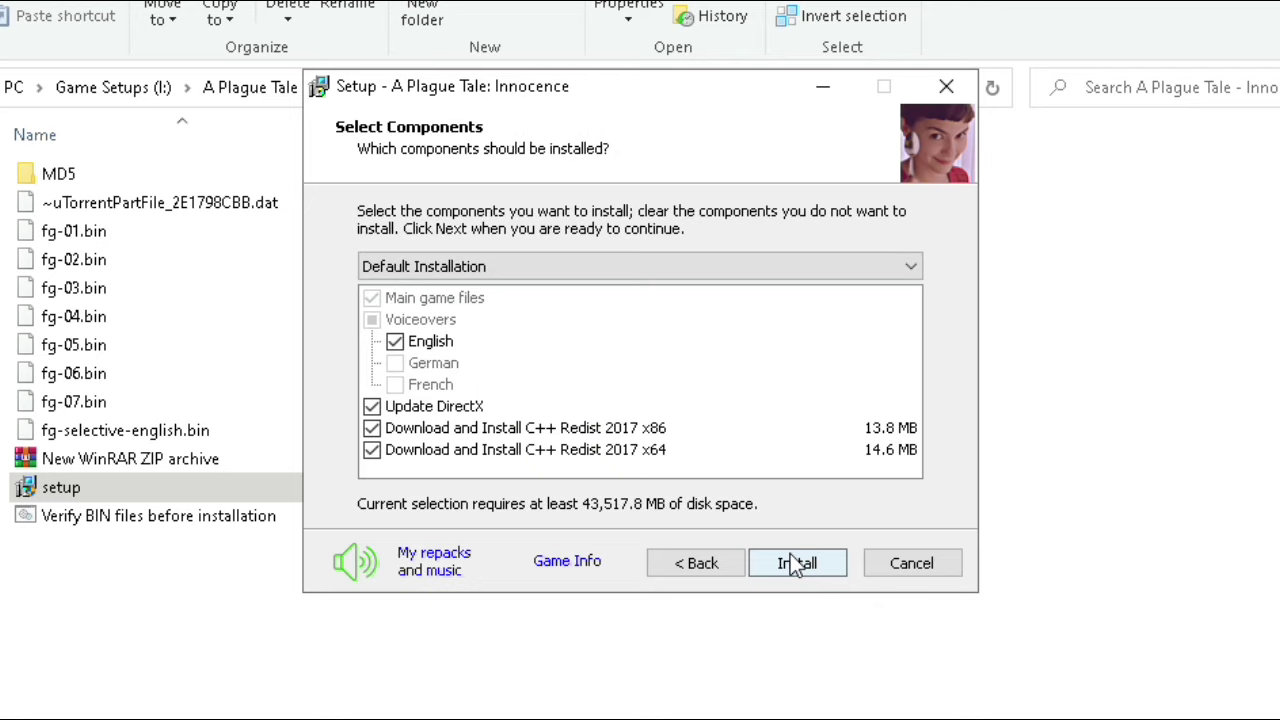
Step: Exclude Update DirectX and the C++ Redist 2017 x86 and x64 downloads from the components, and start the installation
{"action": "left_click", "coordinate": [426, 404]}
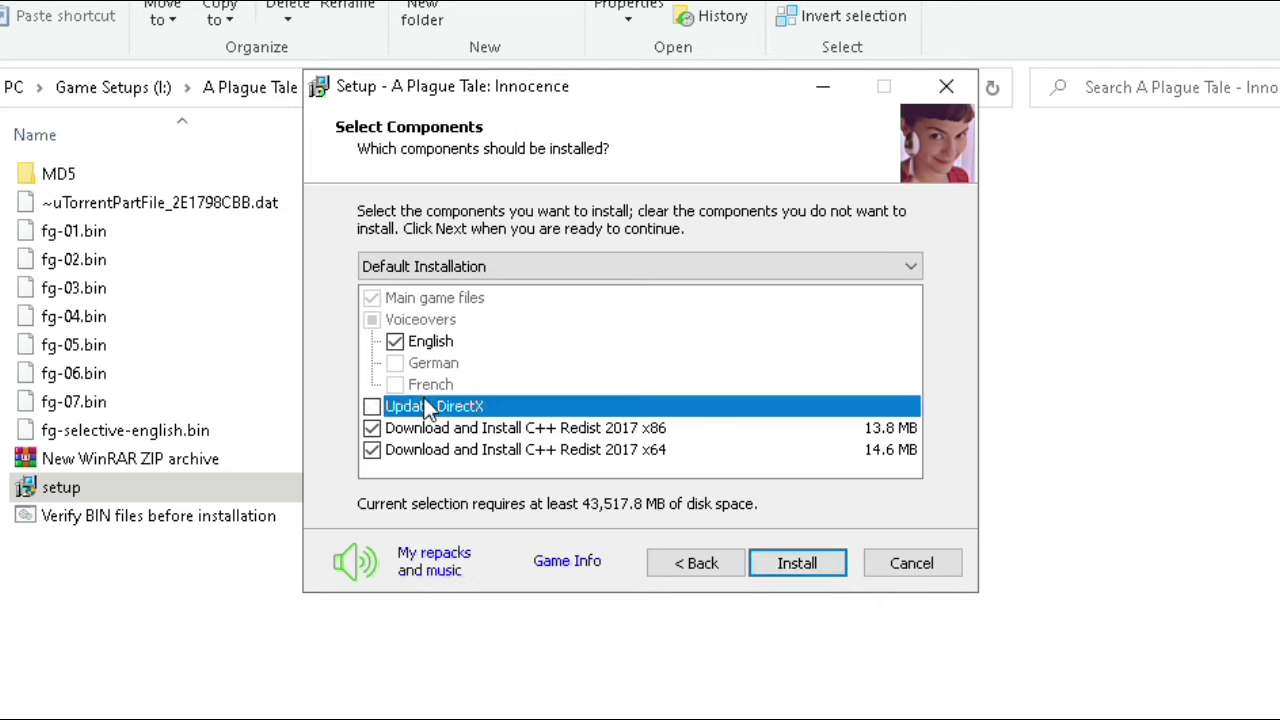
{"action": "left_click", "coordinate": [395, 425]}
{"action": "left_click", "coordinate": [390, 450]}
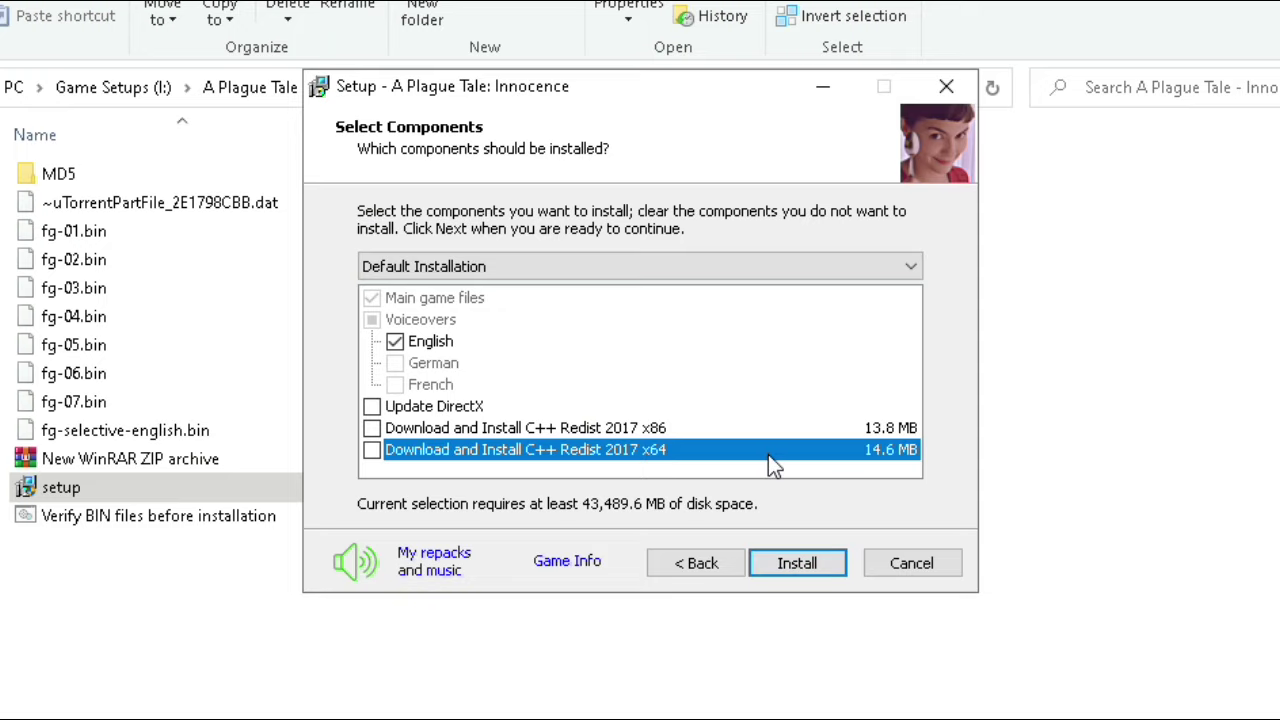
{"action": "left_click", "coordinate": [780, 562]}
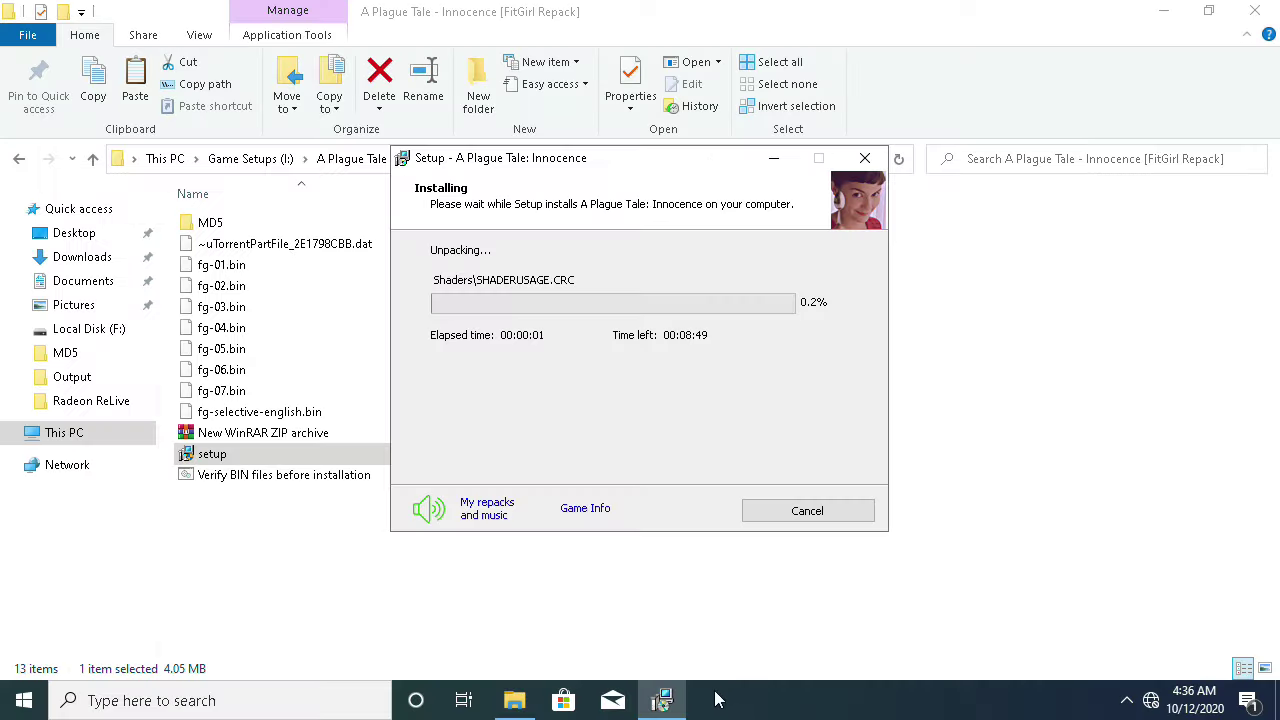
Step: Open Task Manager and show the process details of the Setup/Uninstall (32 bit) app
{"action": "right_click", "coordinate": [758, 700]}
{"action": "left_click", "coordinate": [784, 604]}
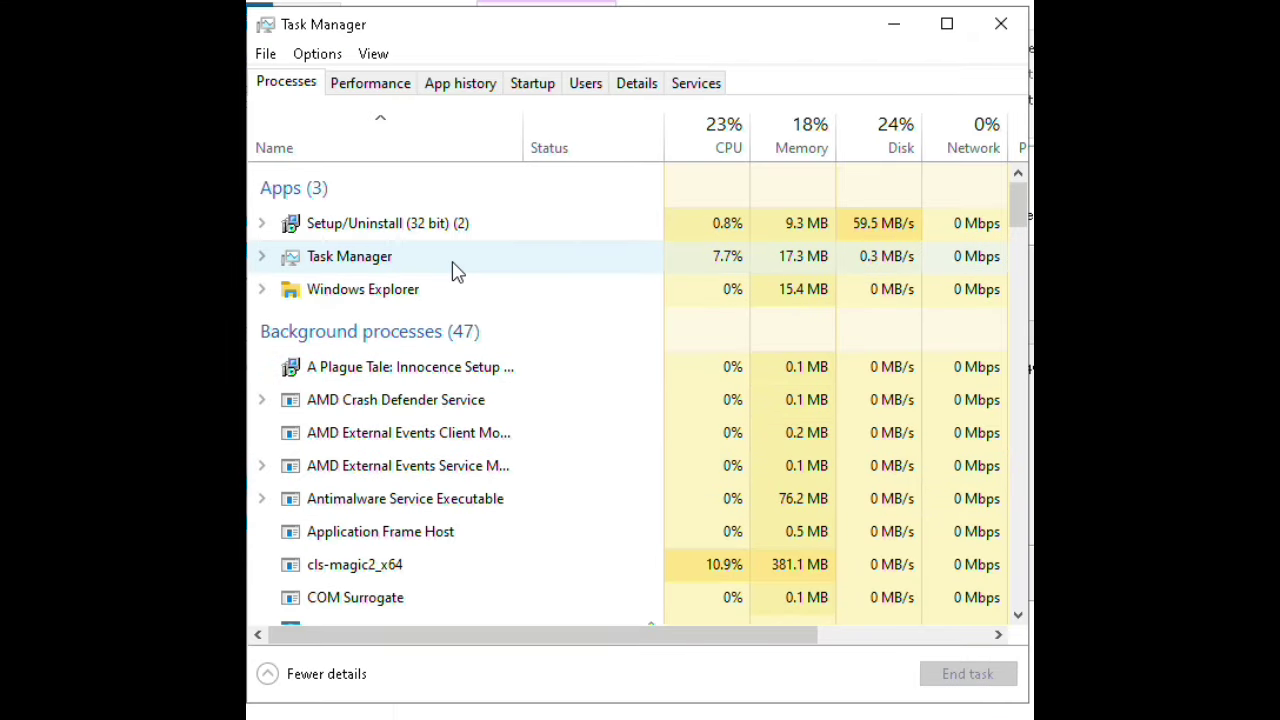
{"action": "right_click", "coordinate": [410, 228]}
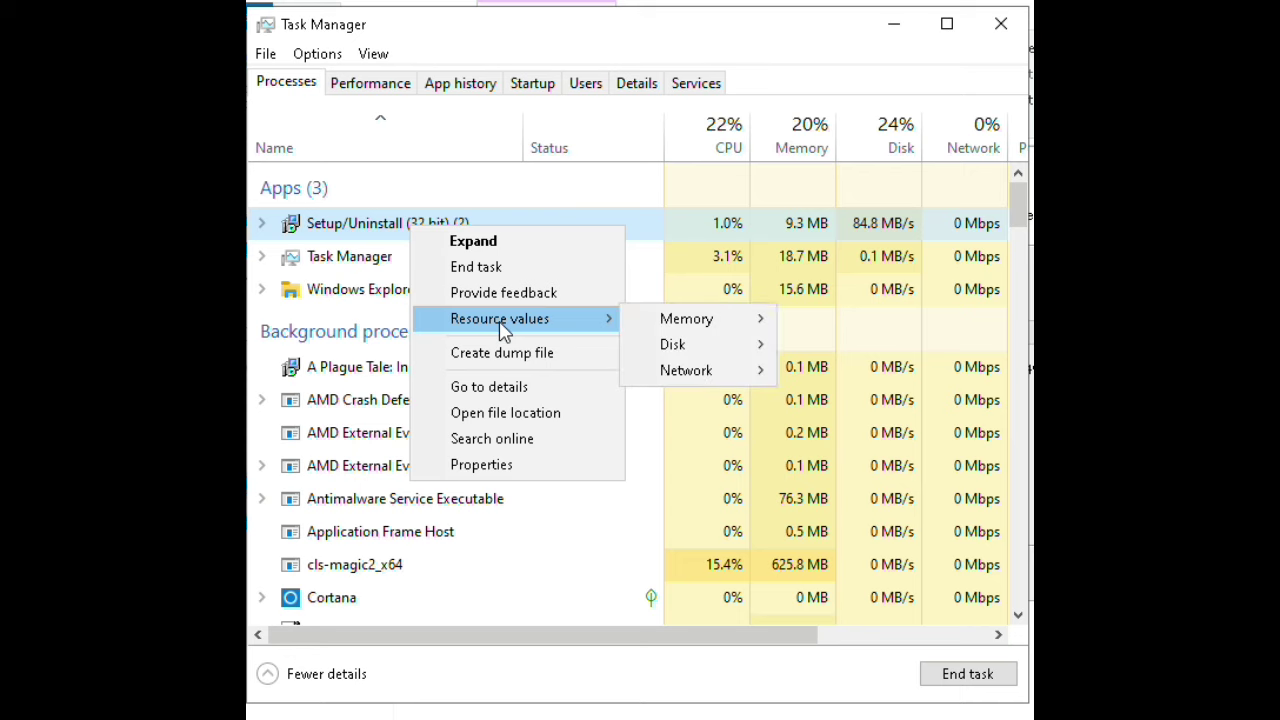
{"action": "left_click", "coordinate": [543, 391]}
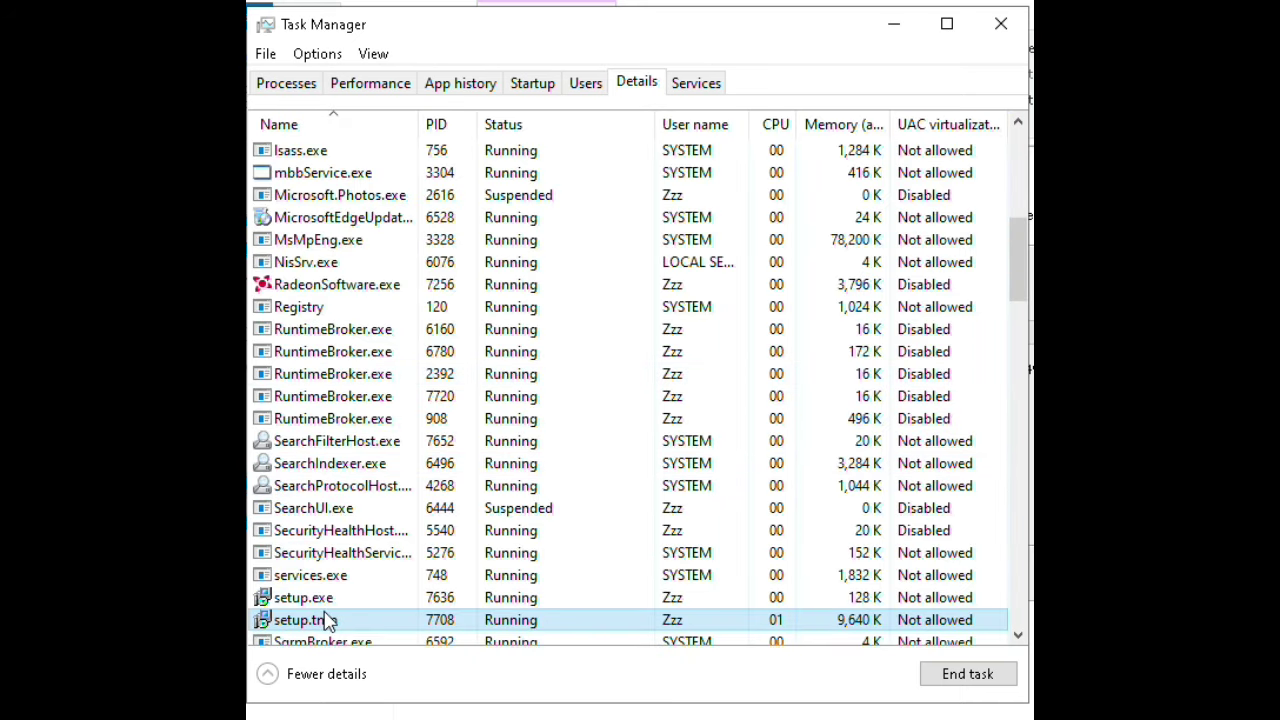
Step: Set the priority of the setup.exe process to High and confirm the change
{"action": "right_click", "coordinate": [334, 600]}
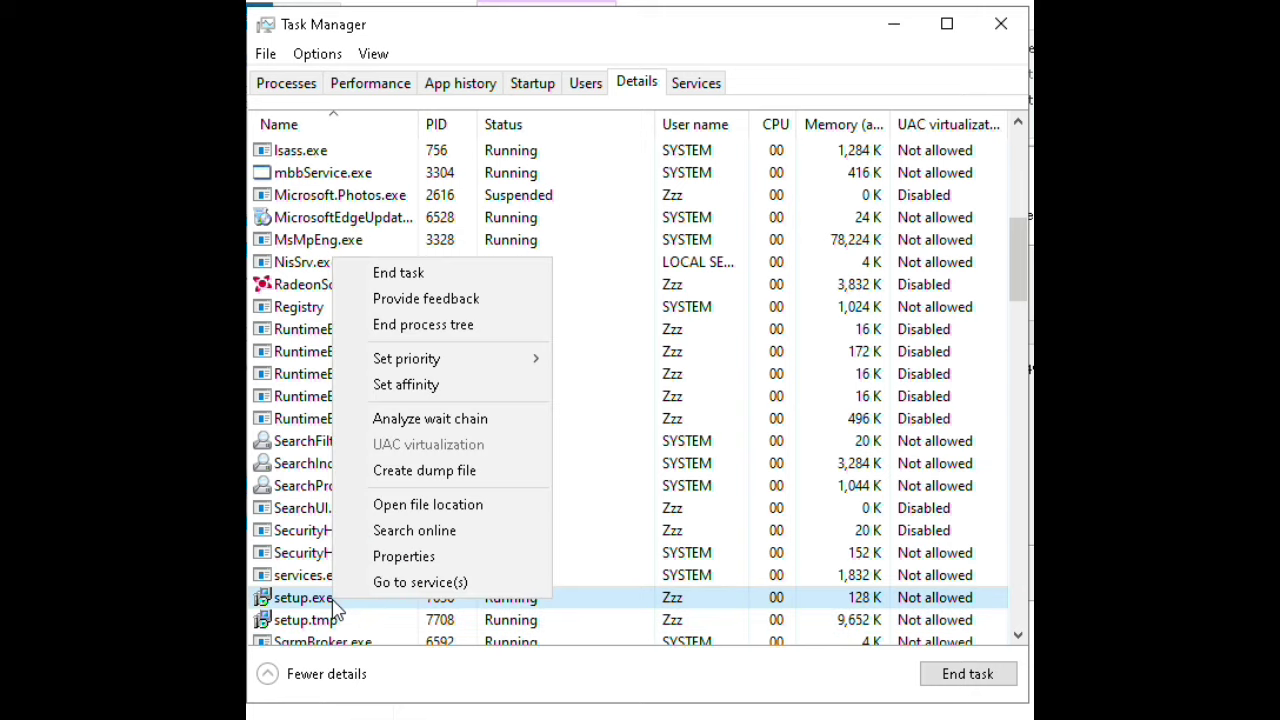
{"action": "mouse_move", "coordinate": [478, 370]}
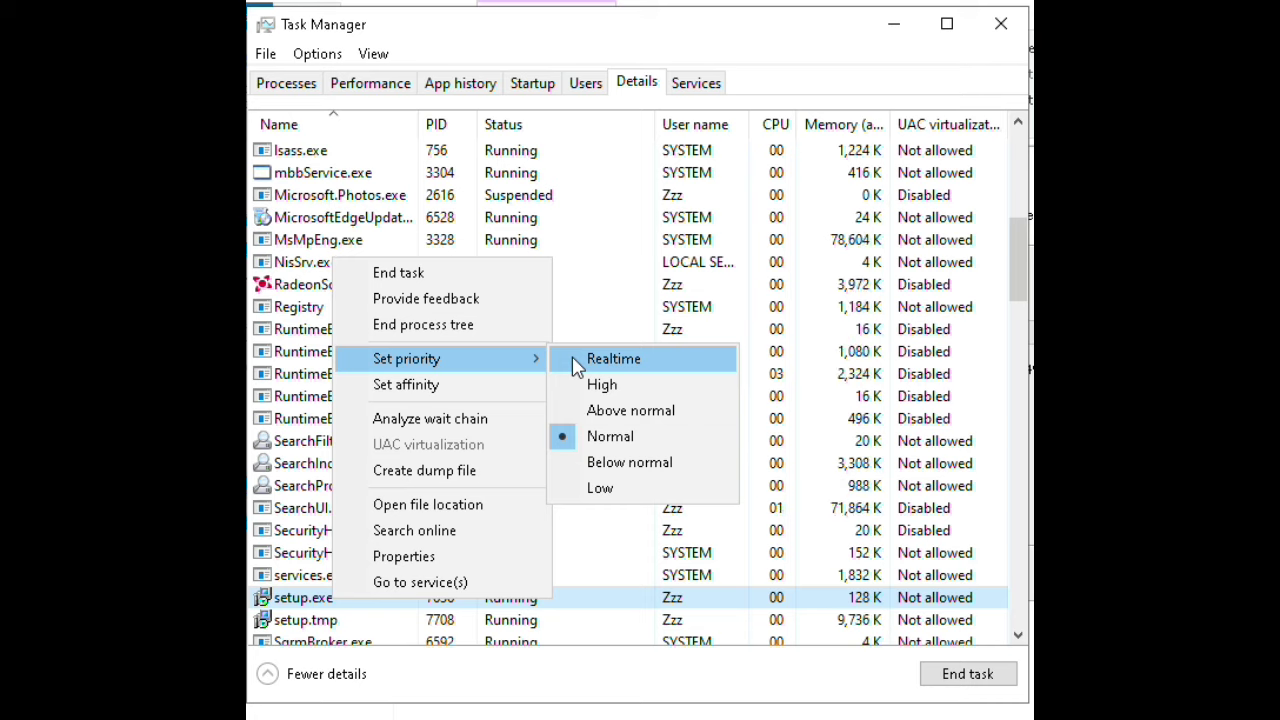
{"action": "left_click", "coordinate": [598, 388]}
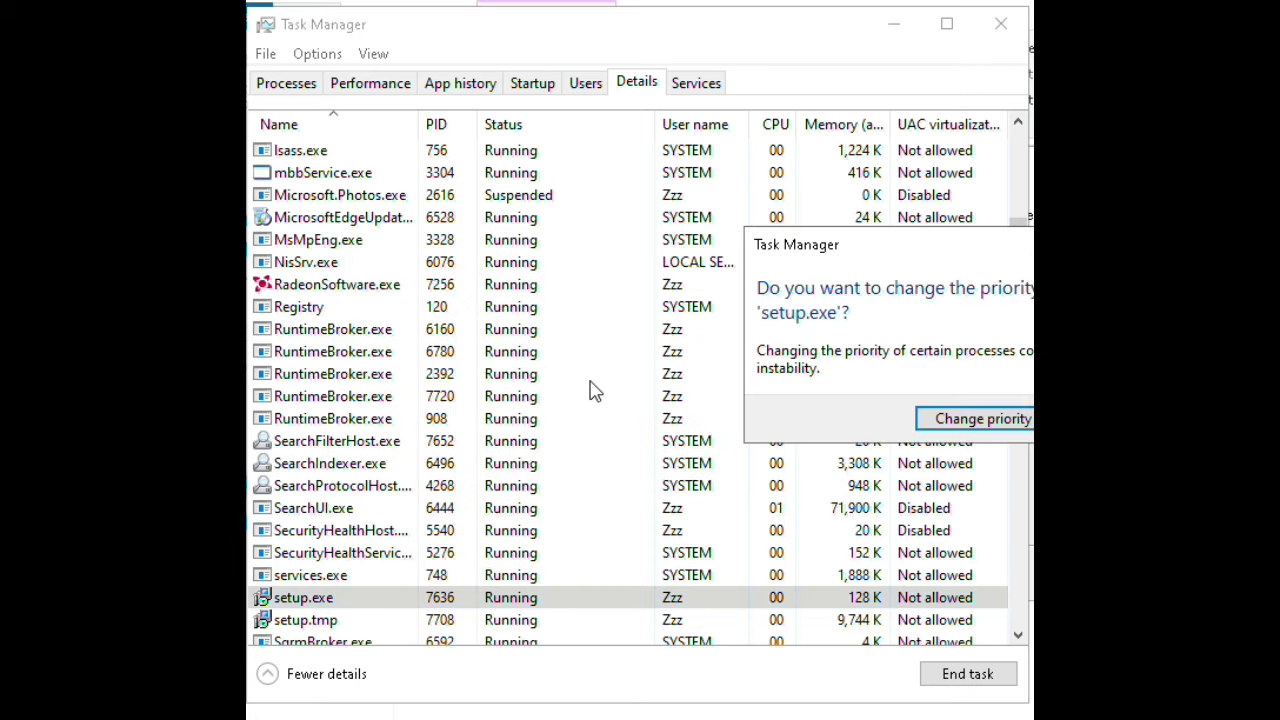
{"action": "left_click", "coordinate": [948, 418]}
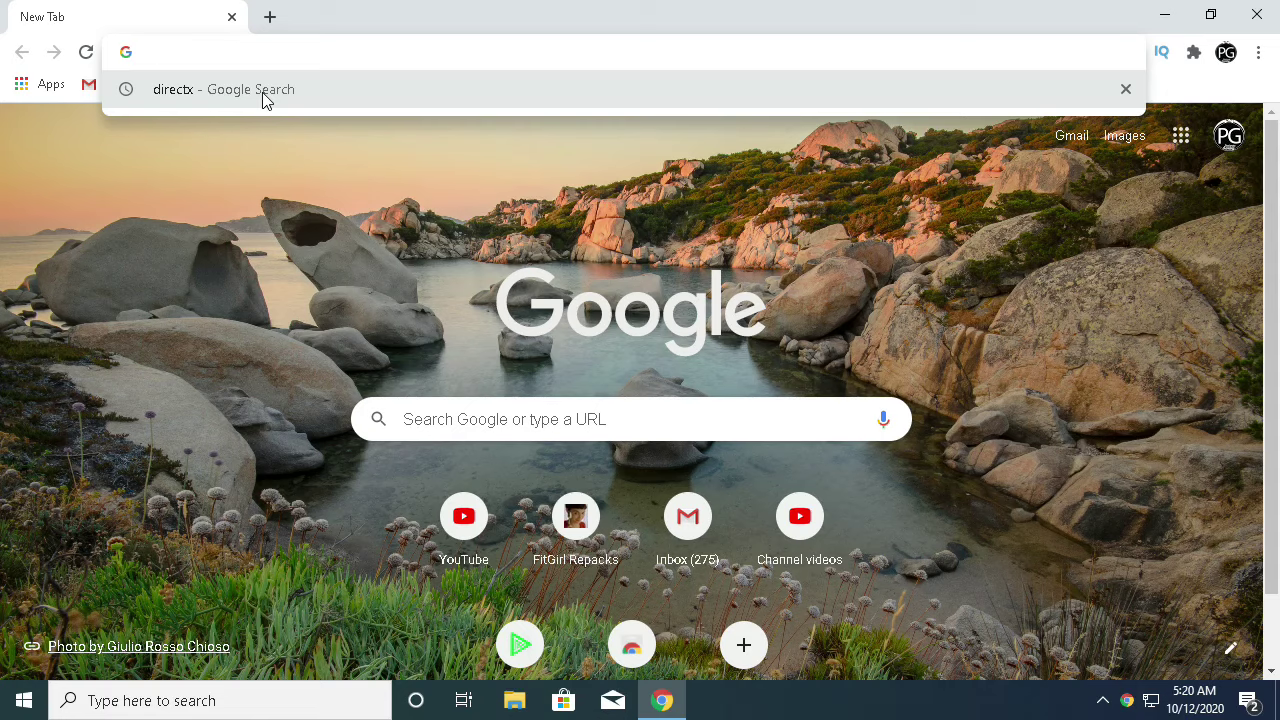
Step: Search for directx in Chrome and download the English DirectX End-User Runtime Web Installer from Microsoft's site
{"action": "left_click", "coordinate": [263, 92]}
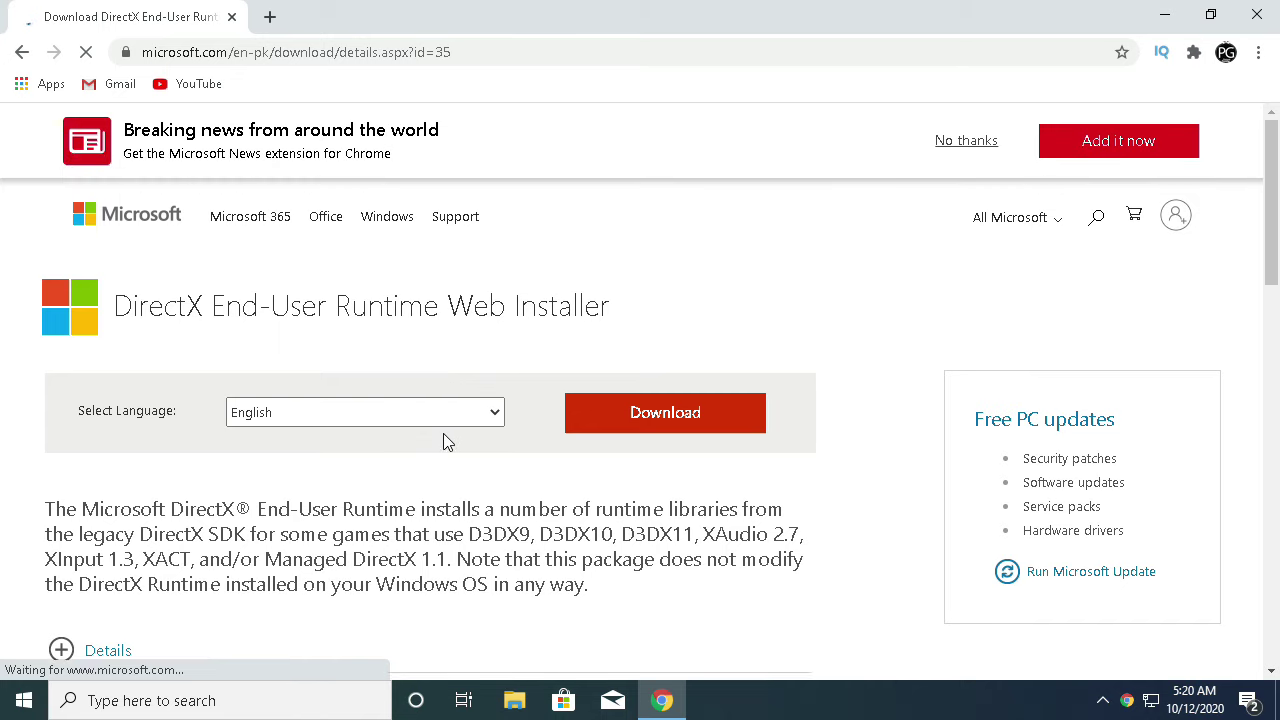
{"action": "scroll", "coordinate": [470, 435], "scroll_direction": "down", "scroll_amount": 3}
{"action": "scroll", "coordinate": [480, 400], "scroll_direction": "up", "scroll_amount": 2}
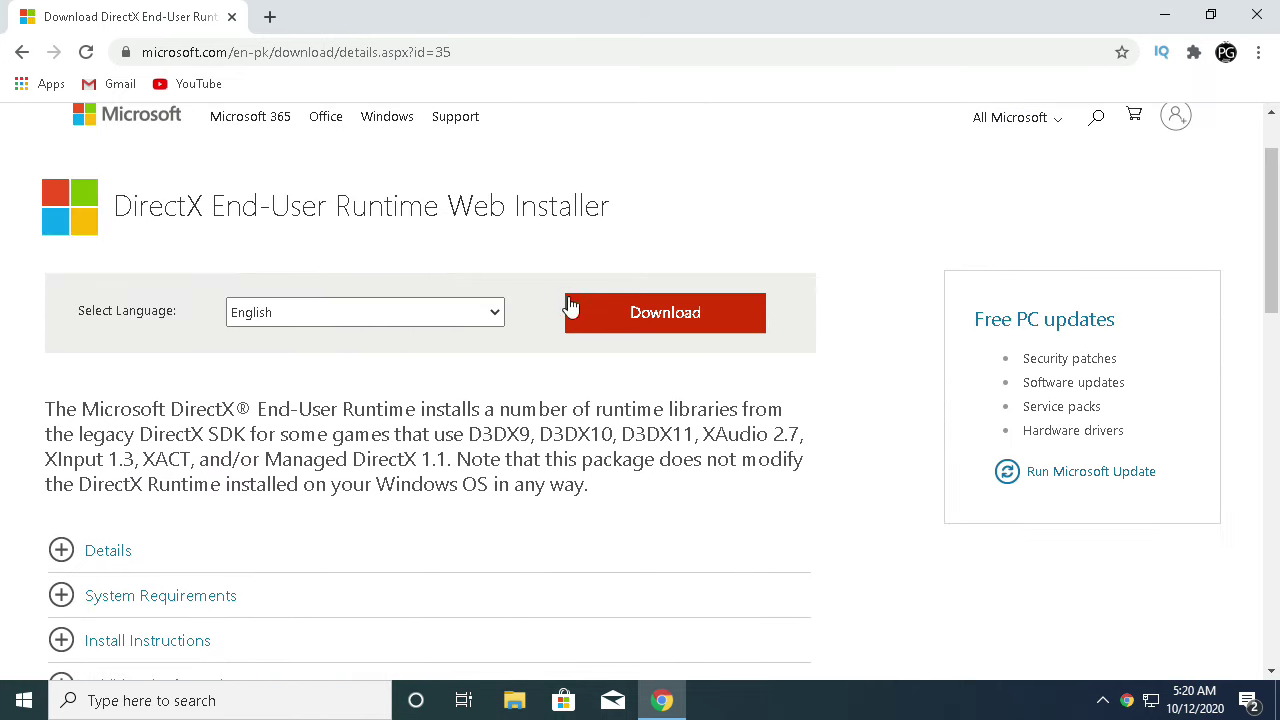
{"action": "left_click", "coordinate": [656, 331]}
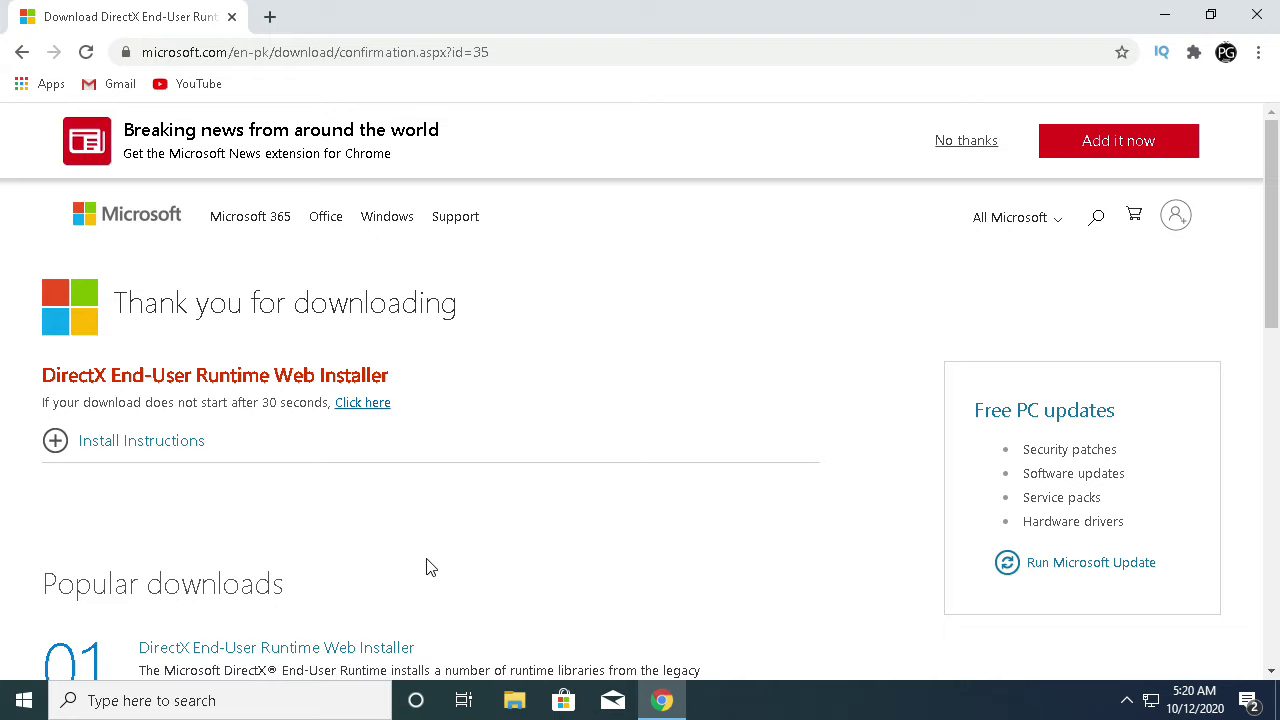
Step: Download dxwebsetup.exe through the fallback download link, run it and allow it to make changes to the device
{"action": "left_click", "coordinate": [378, 405]}
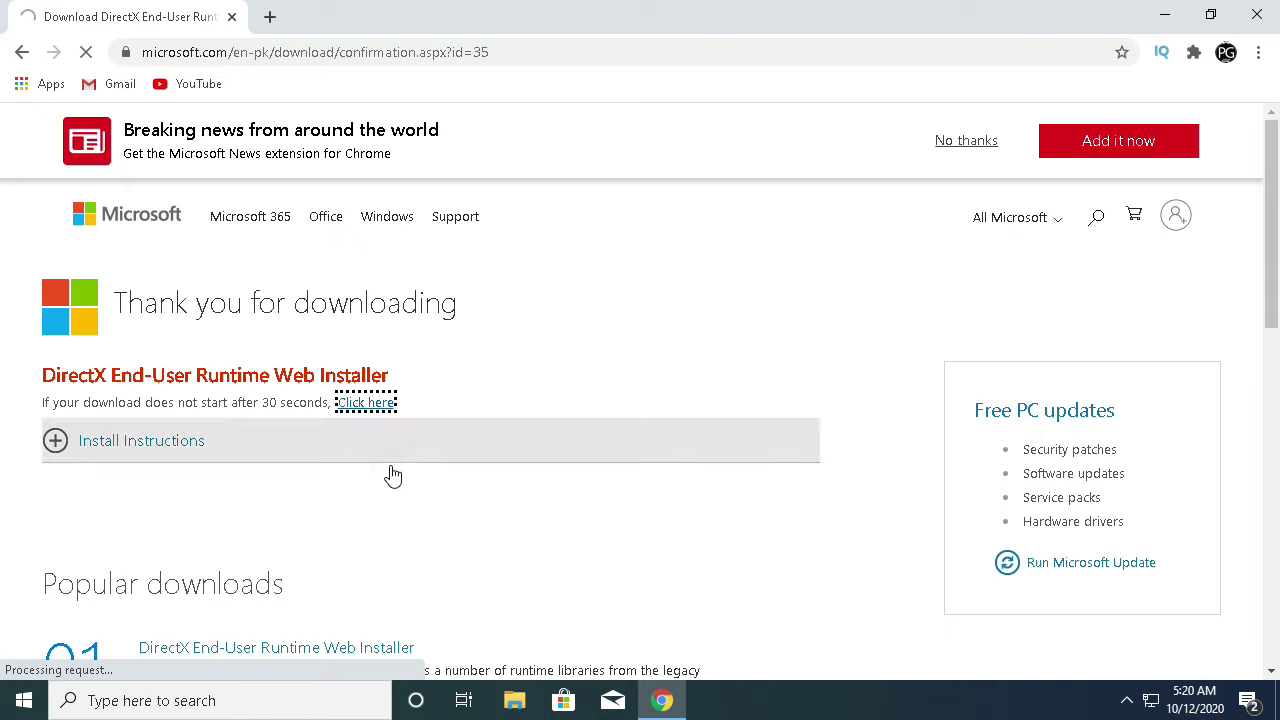
{"action": "left_click", "coordinate": [630, 440]}
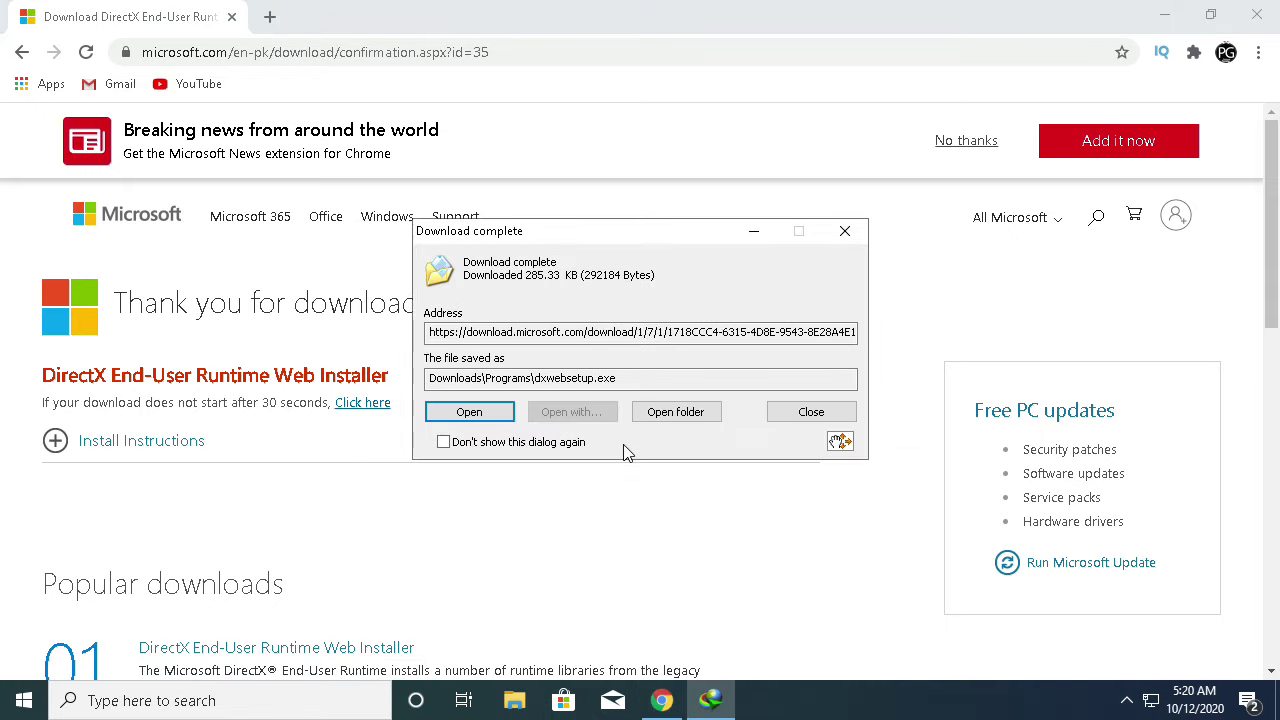
{"action": "left_click", "coordinate": [474, 420]}
{"action": "left_click", "coordinate": [545, 487]}
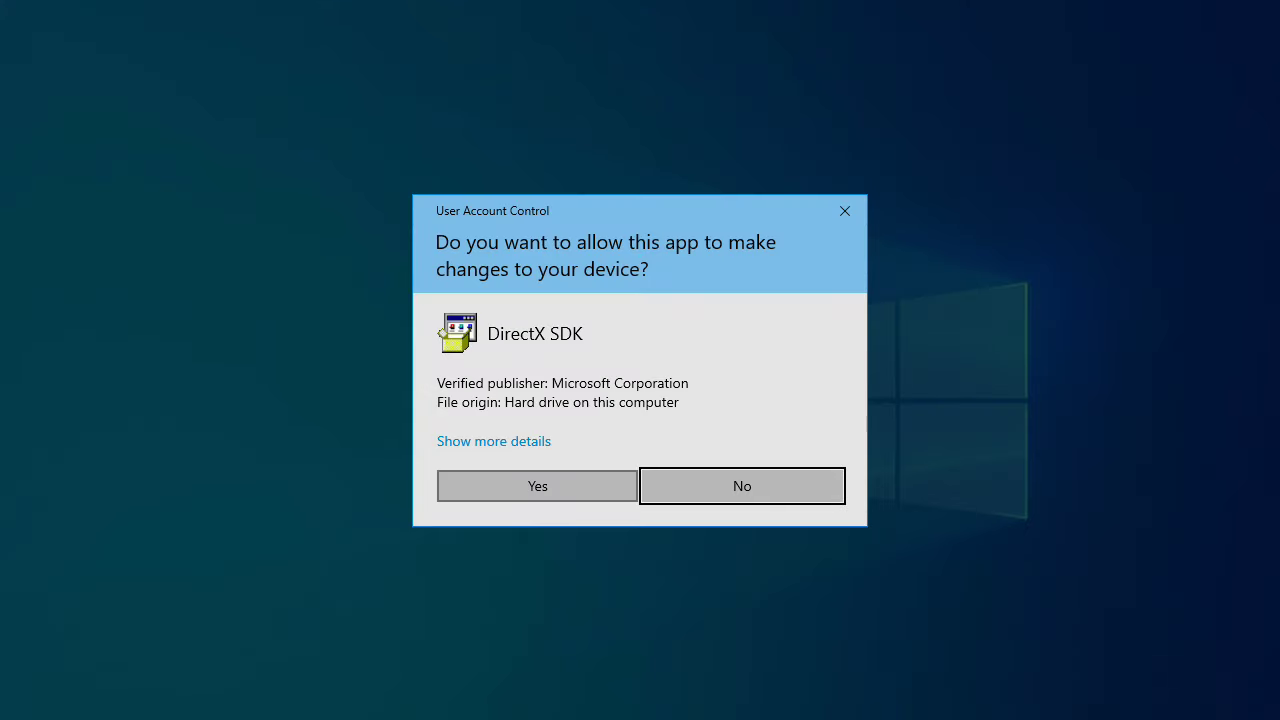
Step: Accept the DirectX license agreement, opt out of the Bing Bar, complete the setup and close Chrome
{"action": "left_click", "coordinate": [362, 422]}
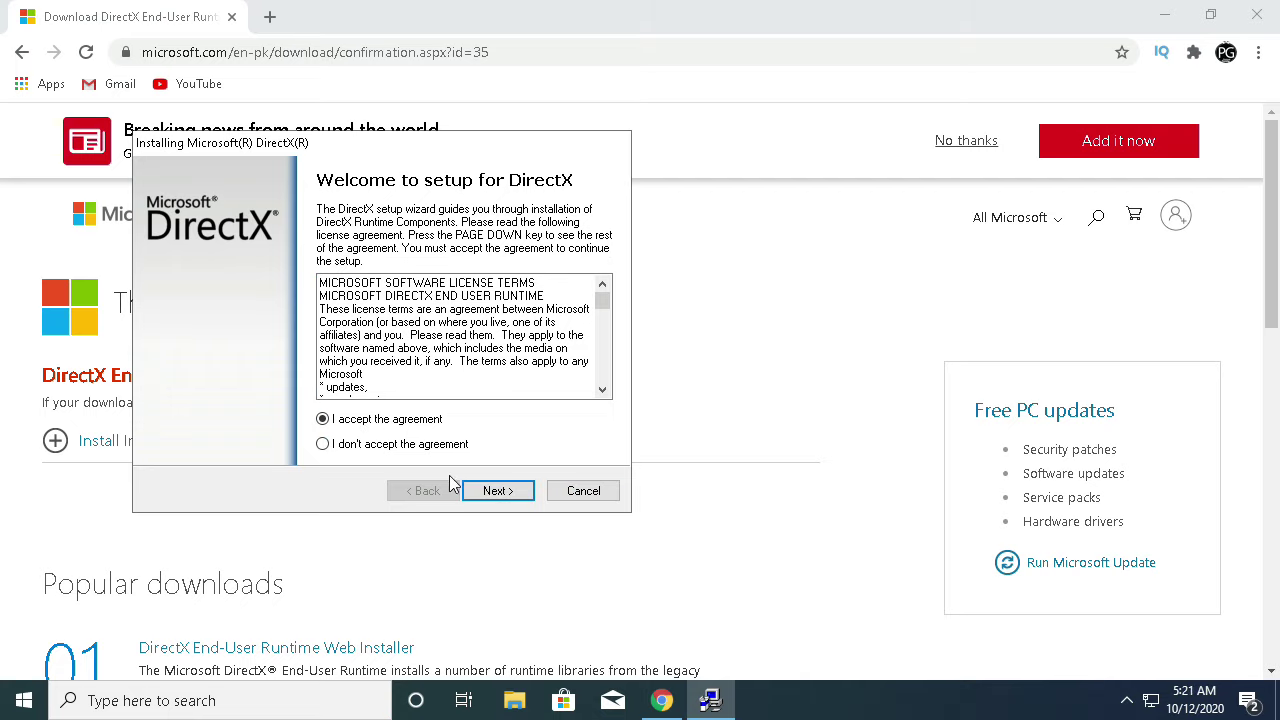
{"action": "left_click", "coordinate": [498, 491]}
{"action": "left_click", "coordinate": [397, 349]}
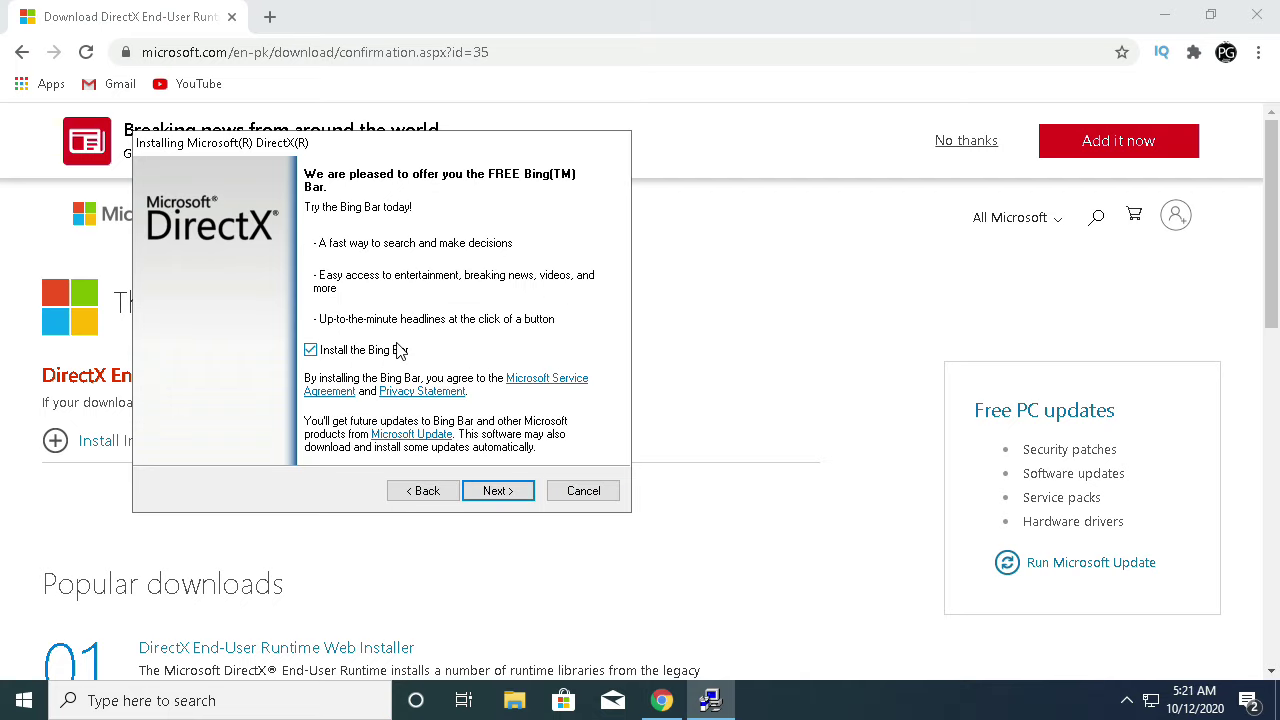
{"action": "left_click", "coordinate": [498, 491]}
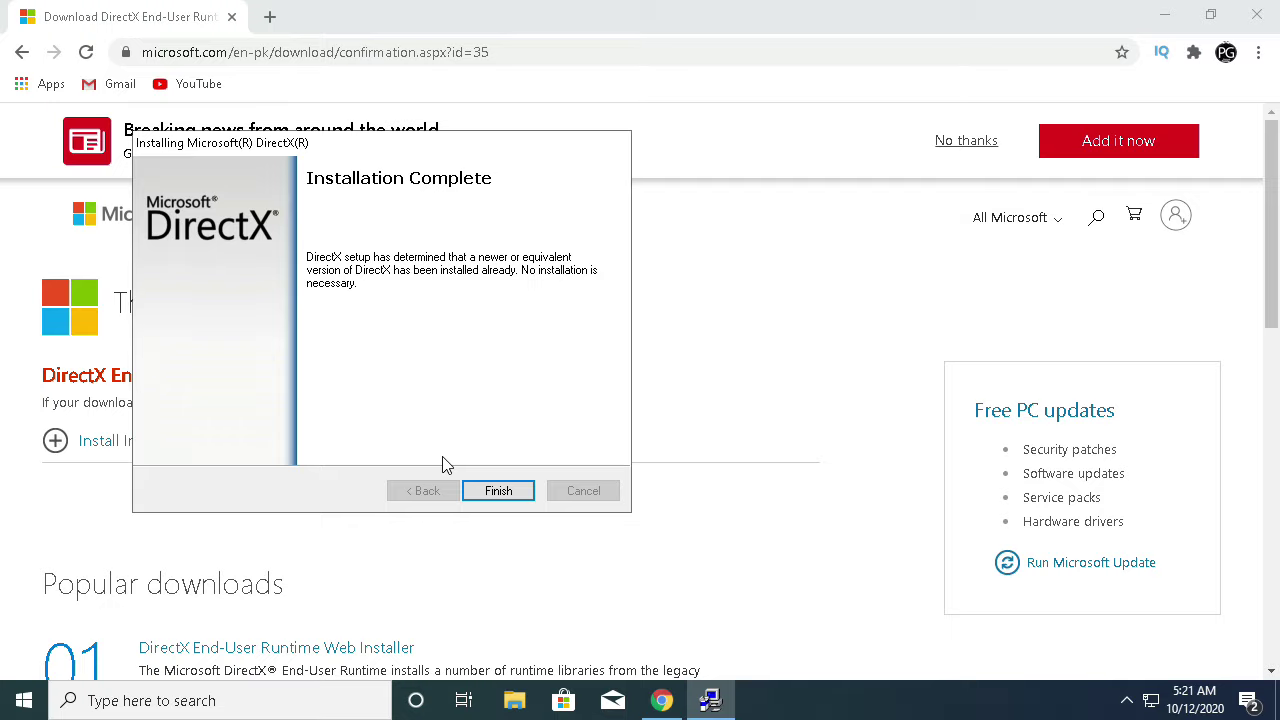
{"action": "left_click", "coordinate": [505, 492]}
{"action": "left_click", "coordinate": [1257, 14]}
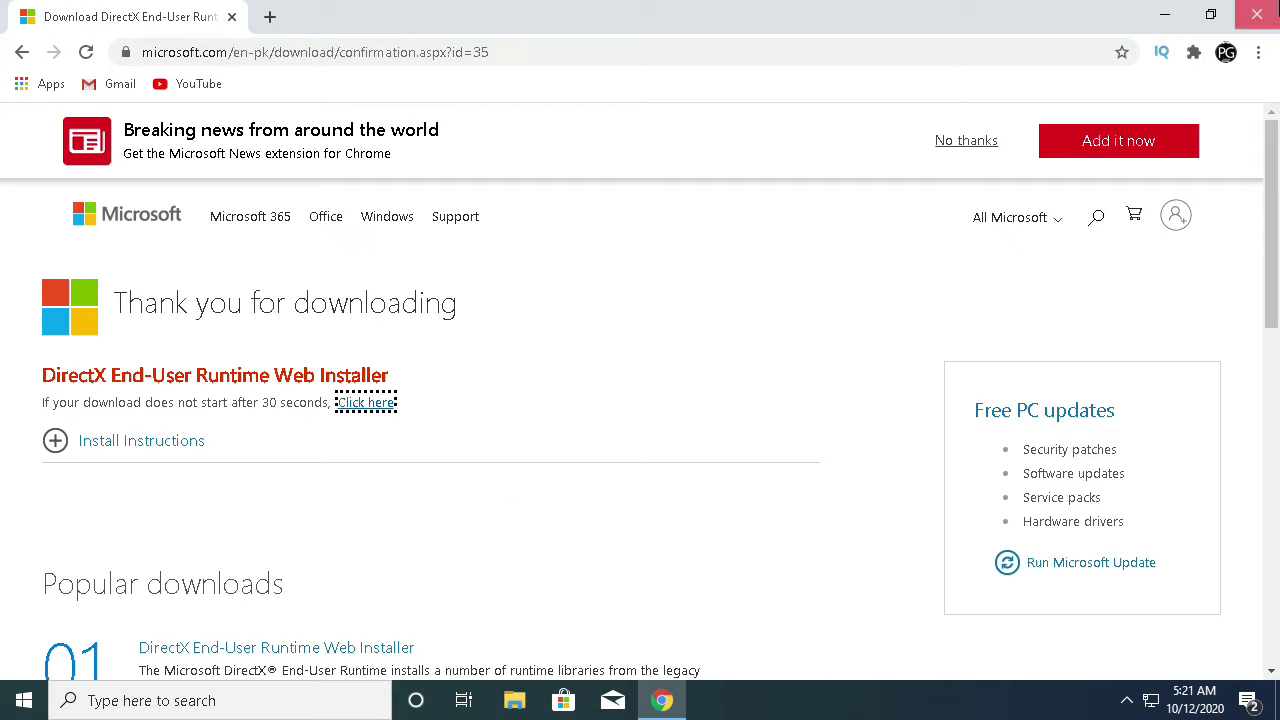
Step: Search Windows for def, open Windows Security settings and go to the management page for Virus & threat protection settings
{"action": "left_click", "coordinate": [184, 706]}
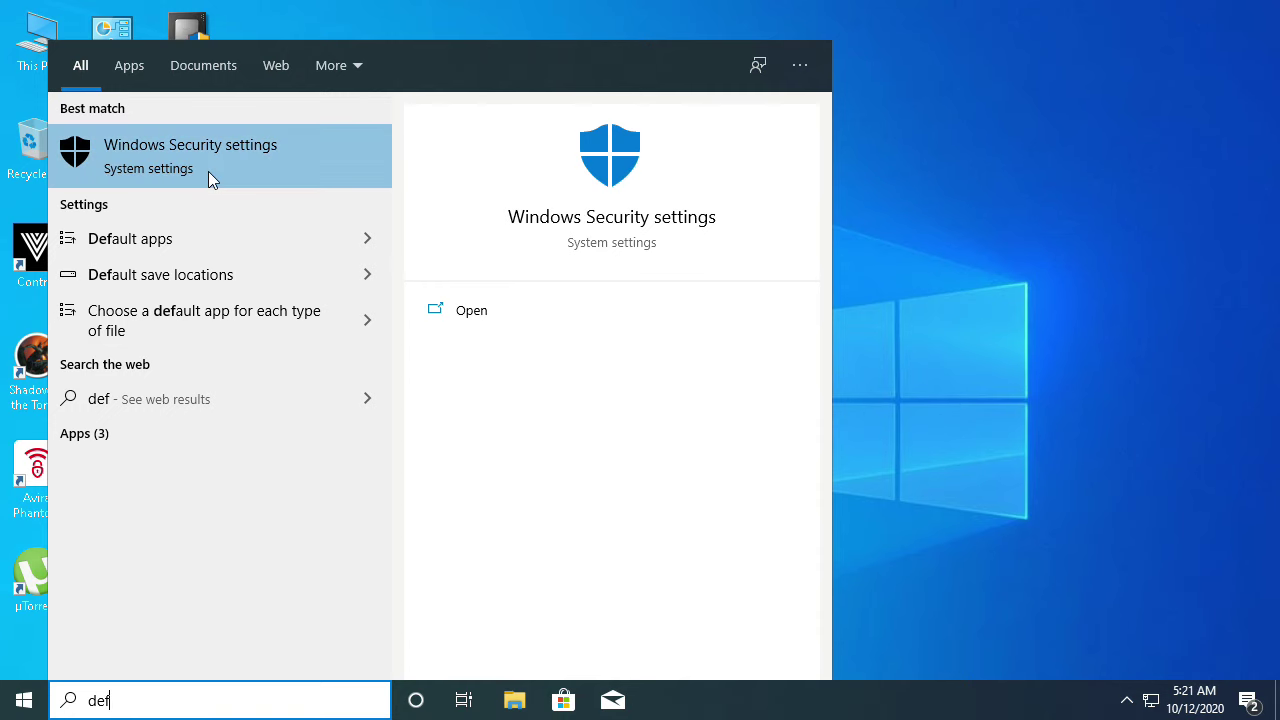
{"action": "left_click", "coordinate": [208, 171]}
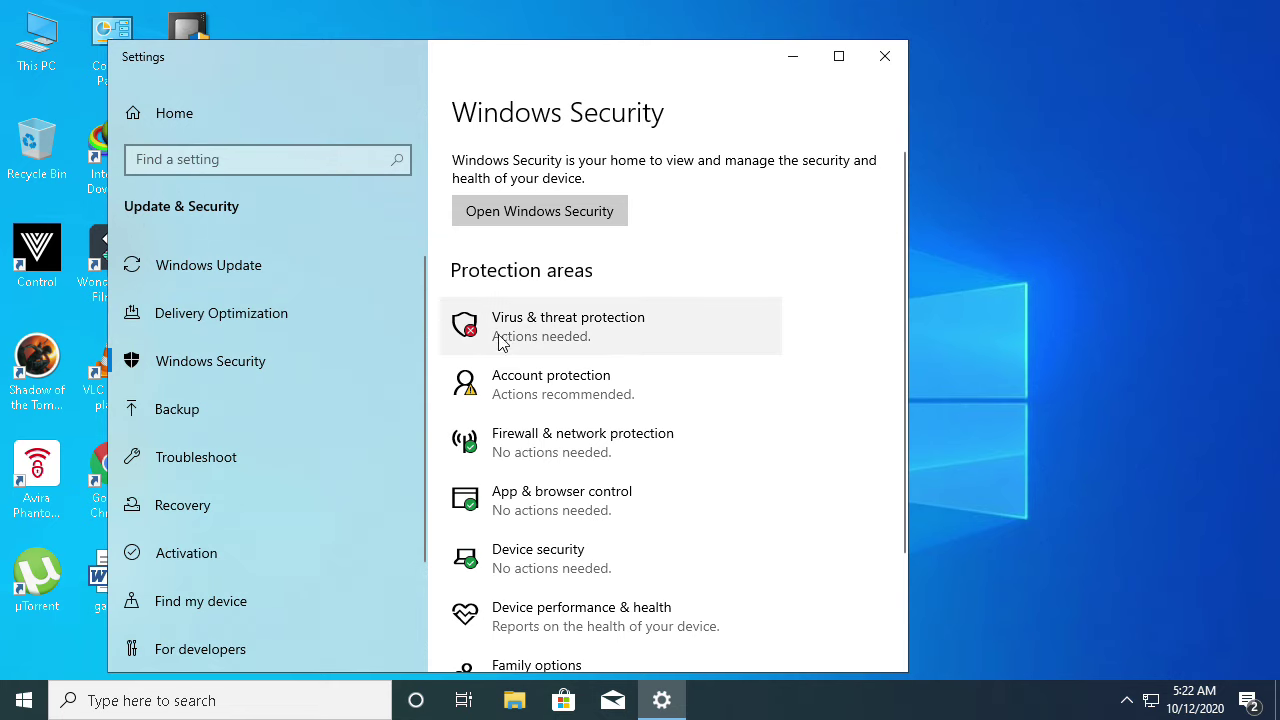
{"action": "left_click", "coordinate": [504, 338]}
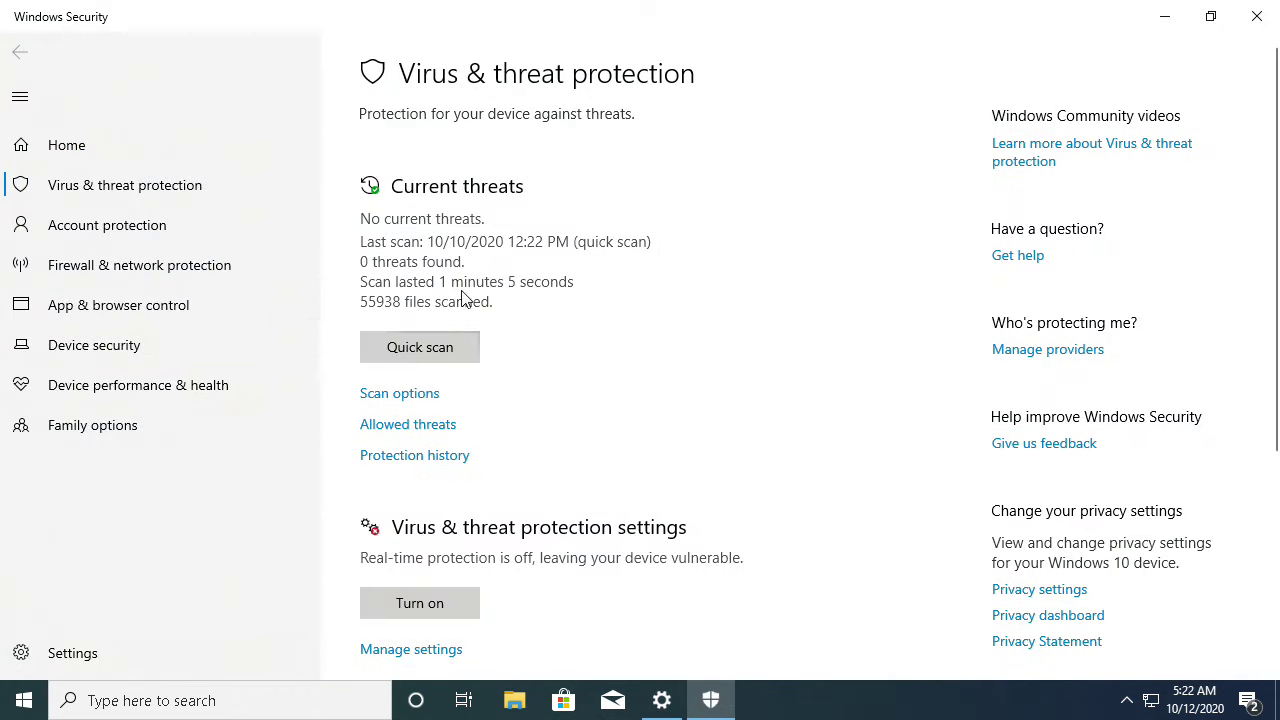
{"action": "scroll", "coordinate": [436, 512], "scroll_direction": "down", "scroll_amount": 2}
{"action": "scroll", "coordinate": [436, 512], "scroll_direction": "down", "scroll_amount": 4}
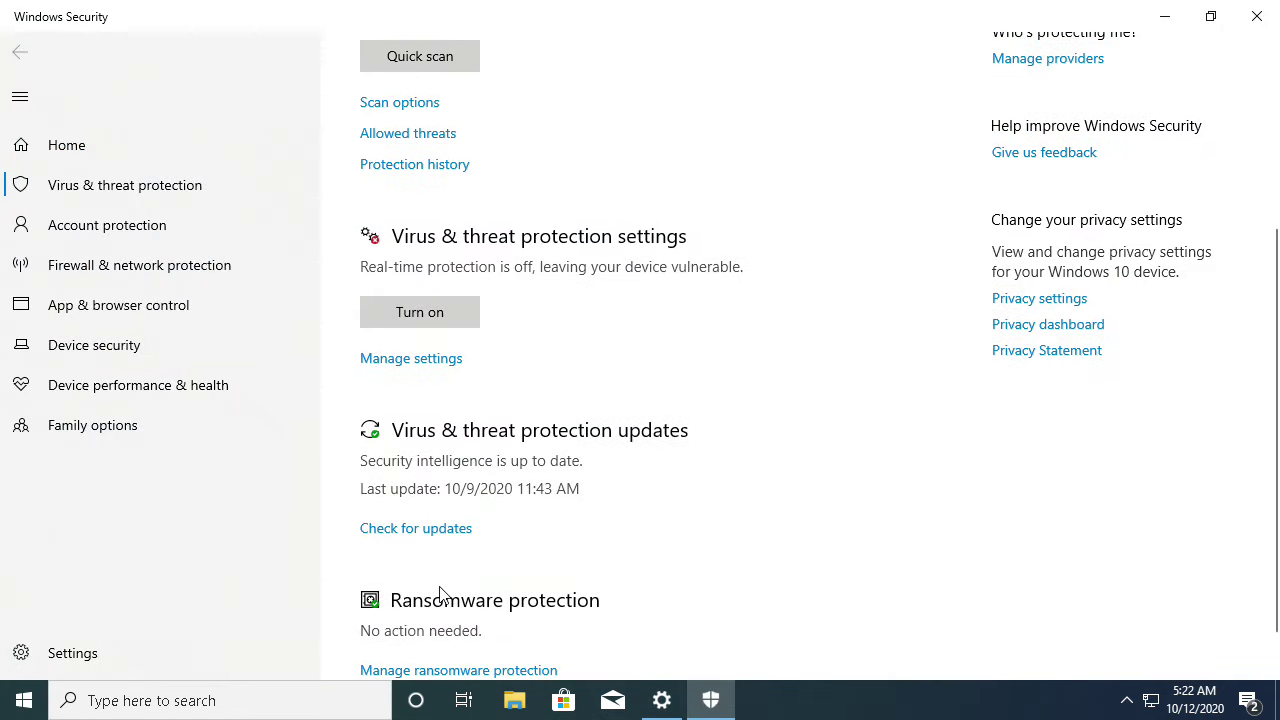
{"action": "left_click", "coordinate": [433, 359]}
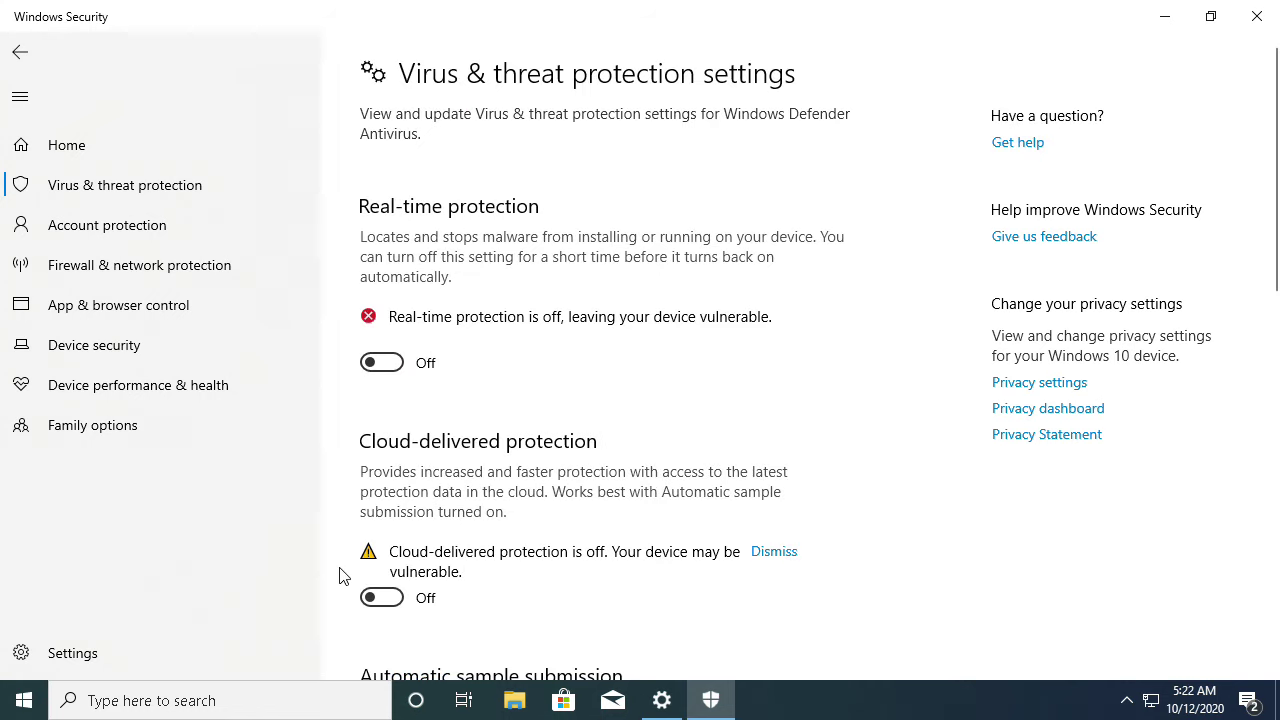
Step: Turn off Tamper Protection and allow Windows Security to make the change
{"action": "scroll", "coordinate": [494, 610], "scroll_direction": "down", "scroll_amount": 2}
{"action": "scroll", "coordinate": [488, 600], "scroll_direction": "down", "scroll_amount": 4}
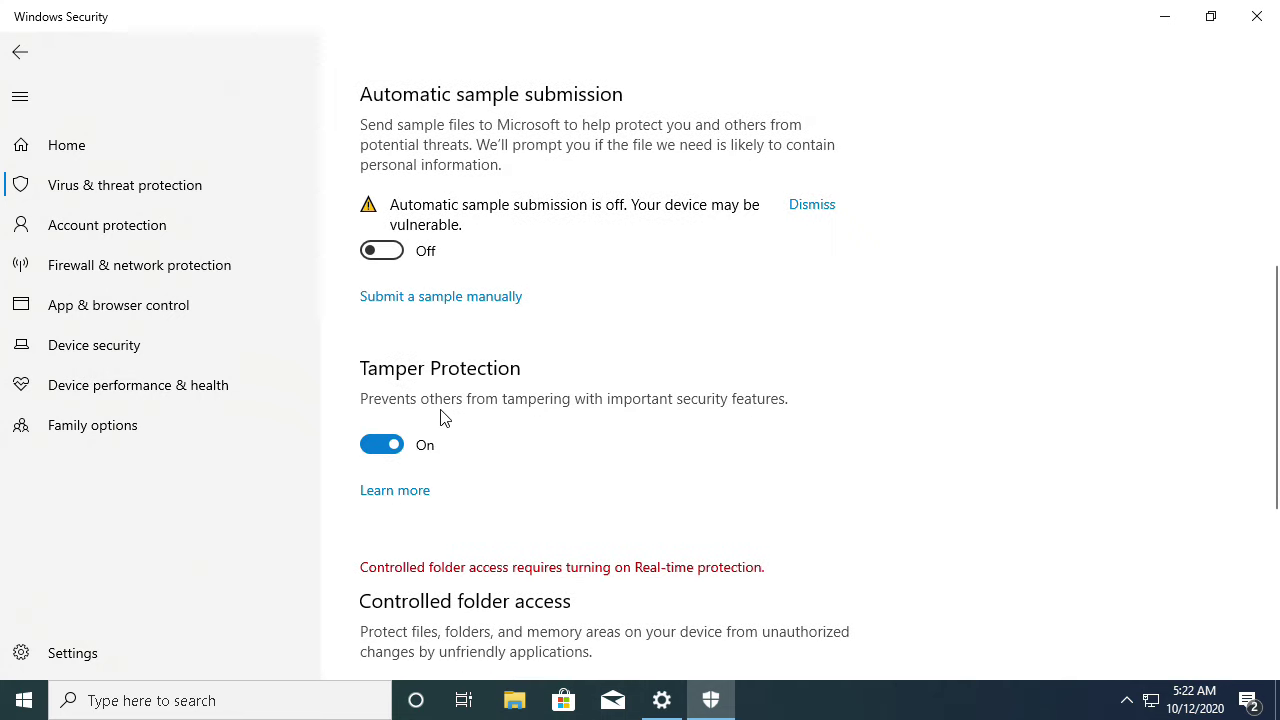
{"action": "scroll", "coordinate": [569, 457], "scroll_direction": "down", "scroll_amount": 1}
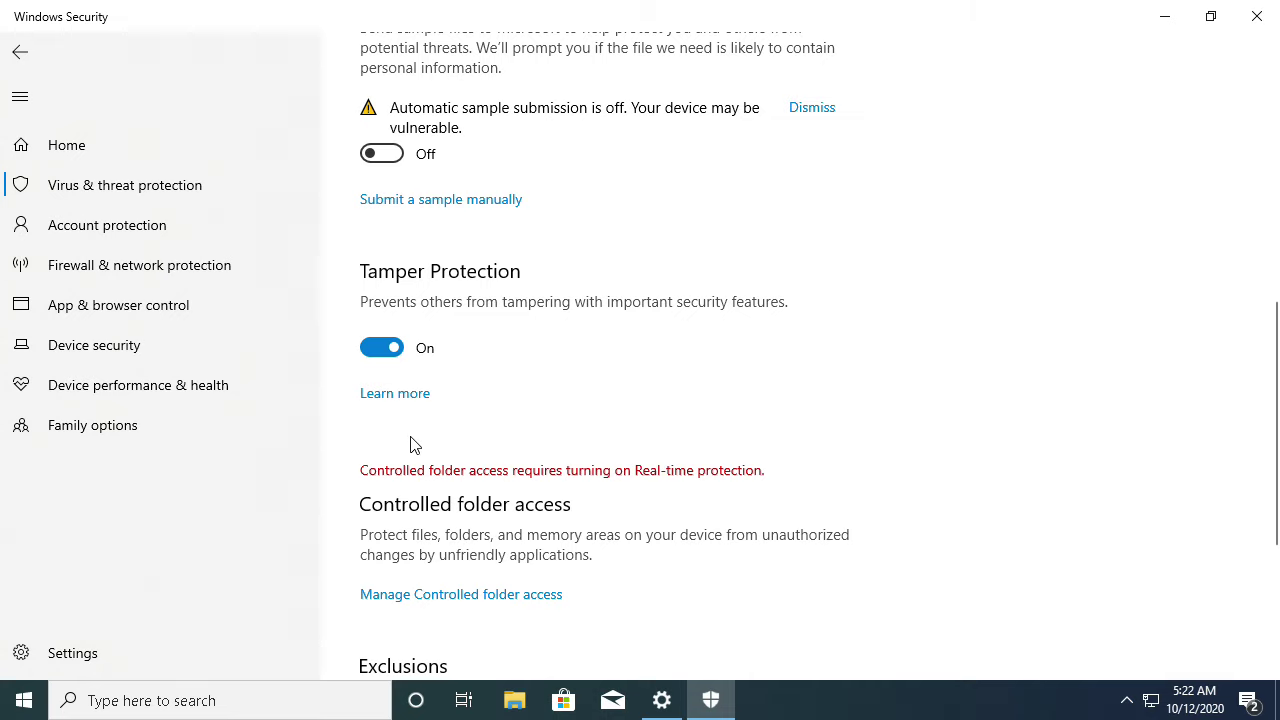
{"action": "scroll", "coordinate": [507, 497], "scroll_direction": "down", "scroll_amount": 3}
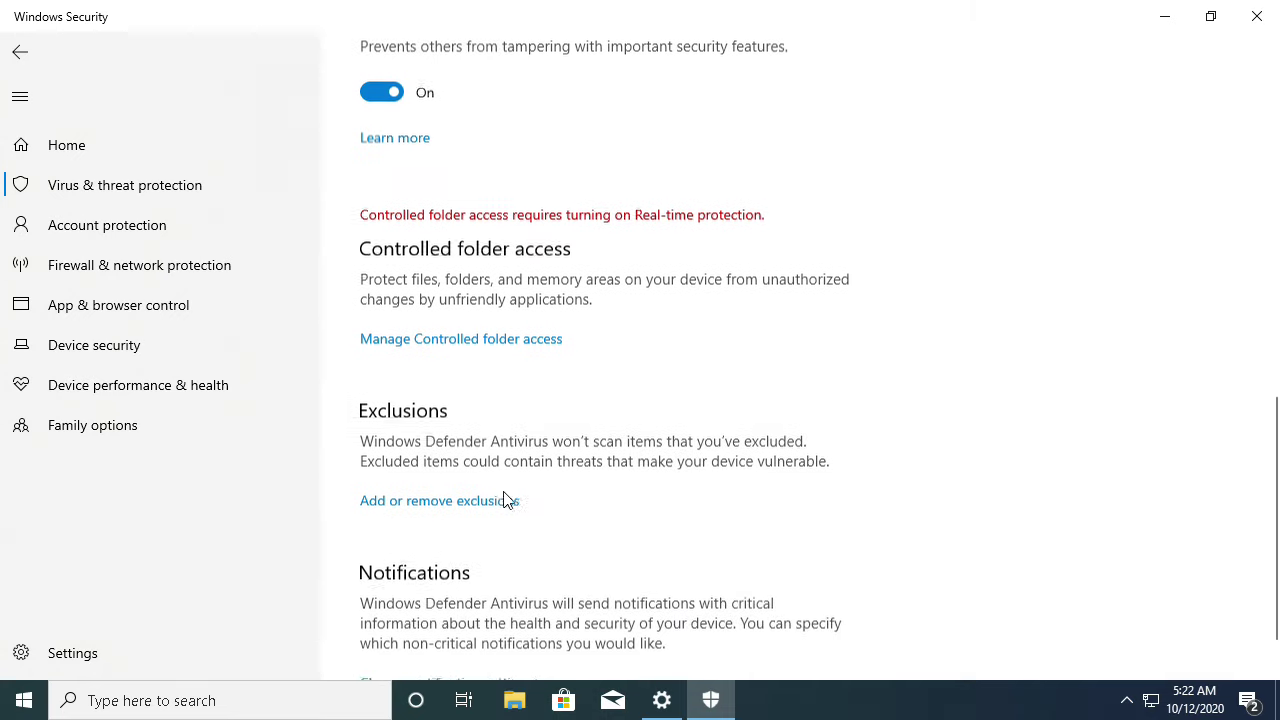
{"action": "scroll", "coordinate": [507, 497], "scroll_direction": "up", "scroll_amount": 3}
{"action": "scroll", "coordinate": [507, 497], "scroll_direction": "down", "scroll_amount": 1}
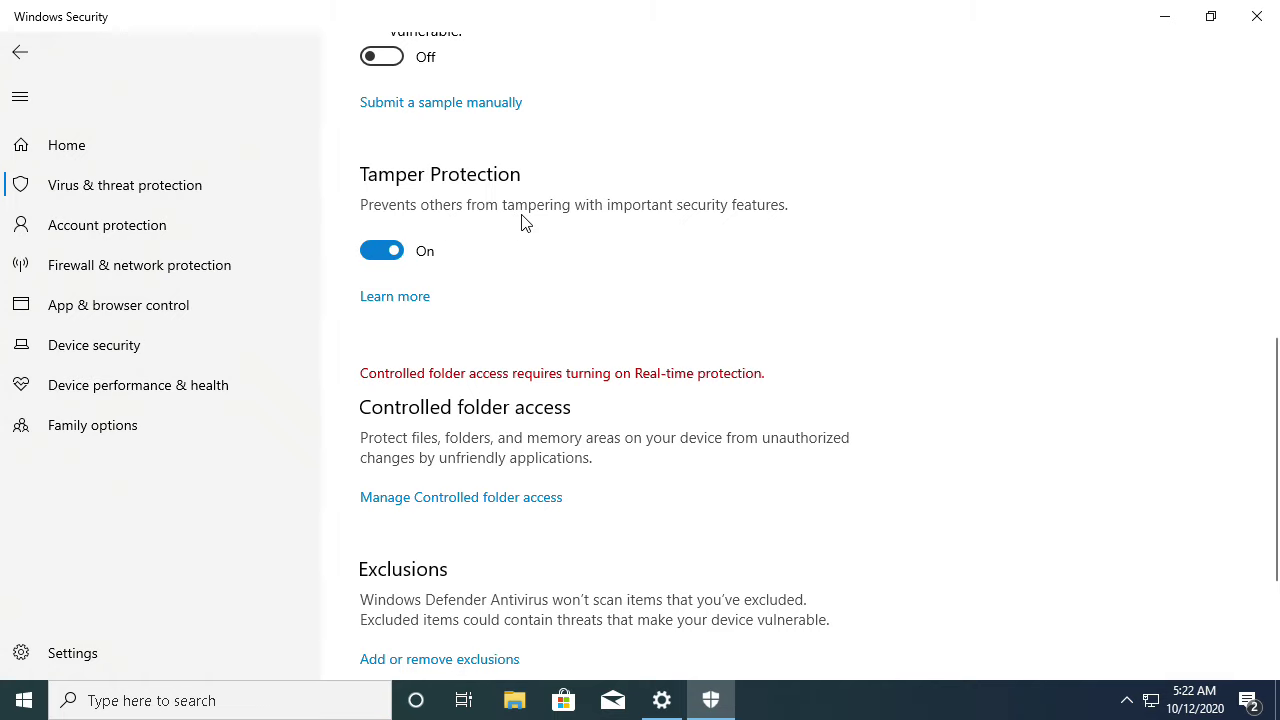
{"action": "left_click", "coordinate": [392, 252]}
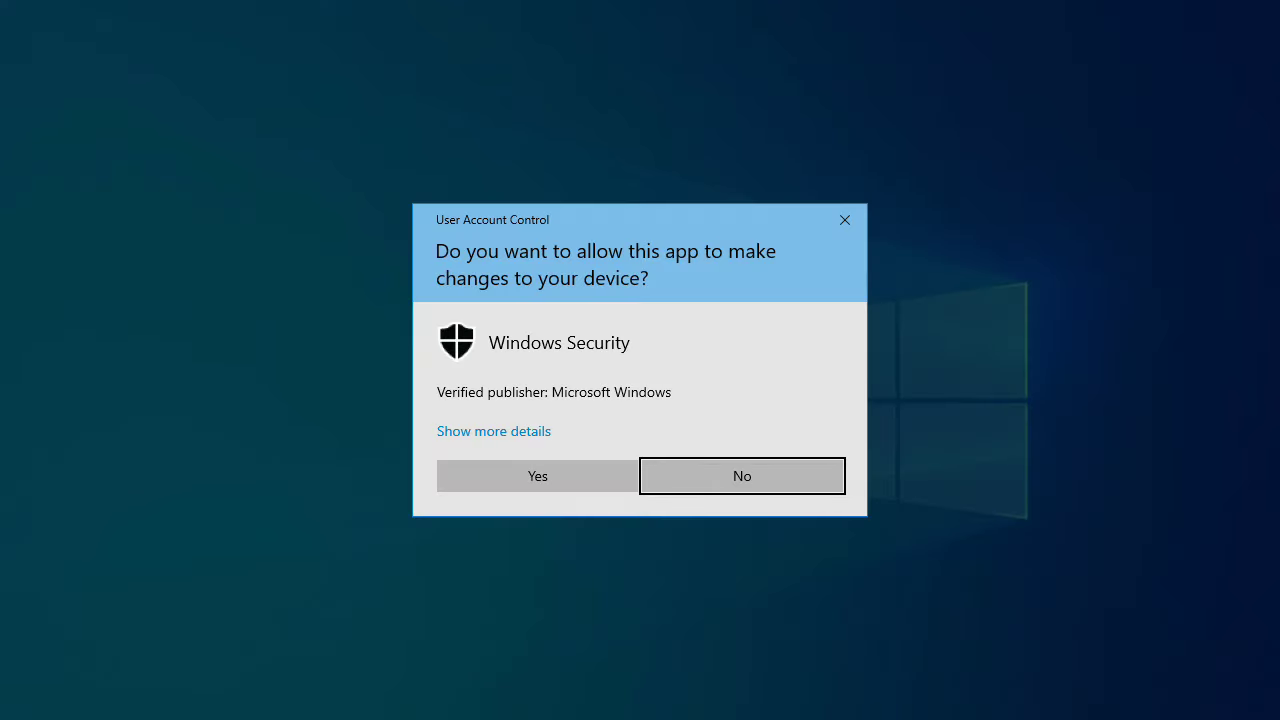
{"action": "left_click", "coordinate": [537, 476]}
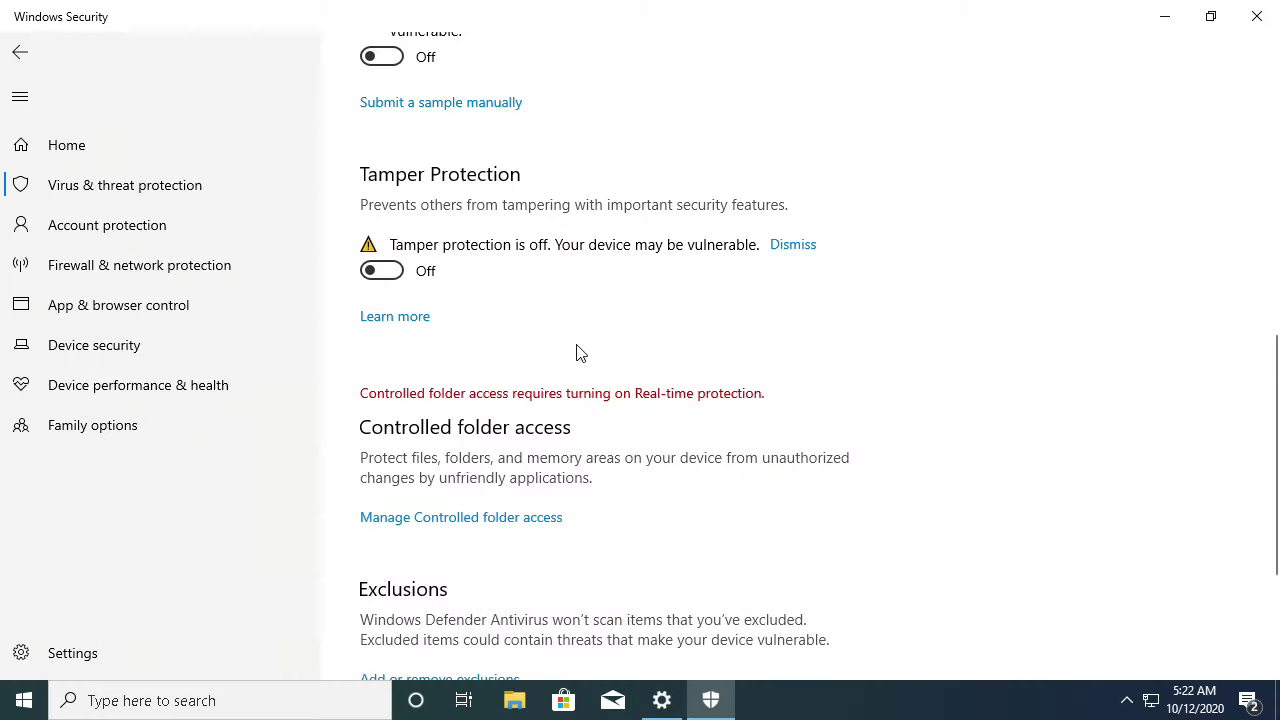
Step: Review the remaining protection switches, close the Windows Security and Settings windows, and refresh the desktop
{"action": "scroll", "coordinate": [577, 352], "scroll_direction": "up", "scroll_amount": 10}
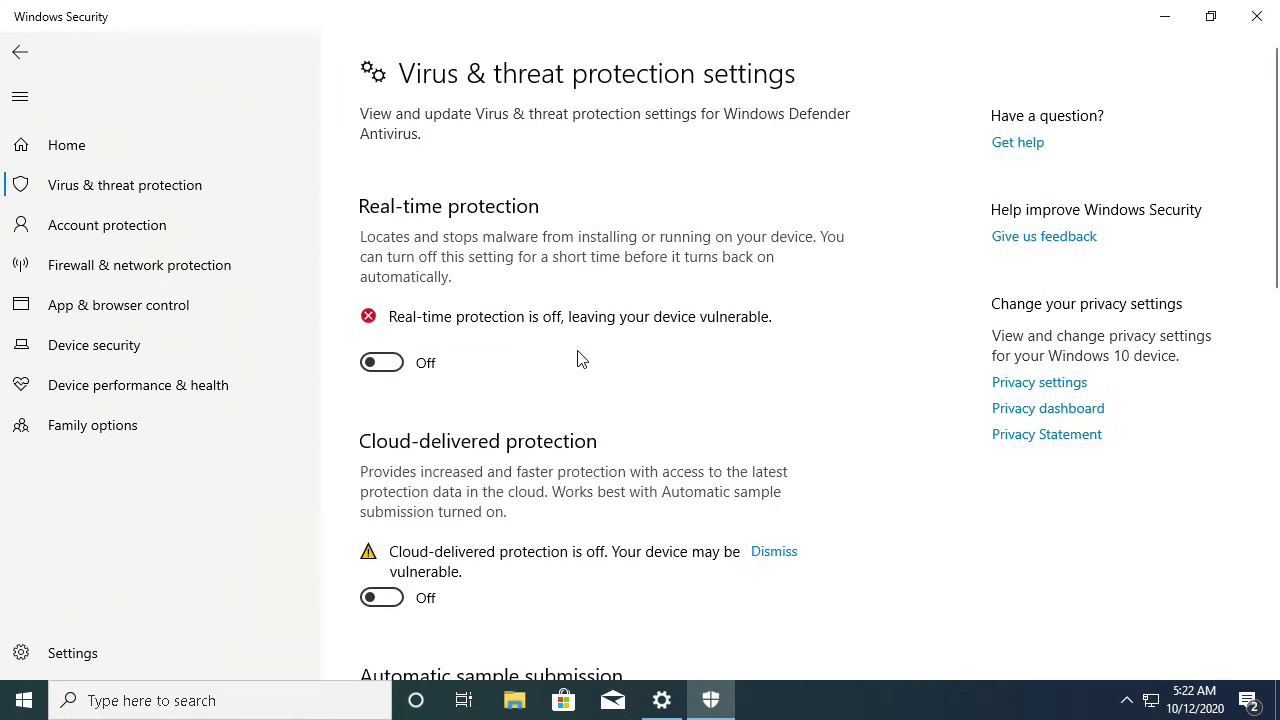
{"action": "scroll", "coordinate": [580, 358], "scroll_direction": "down", "scroll_amount": 6}
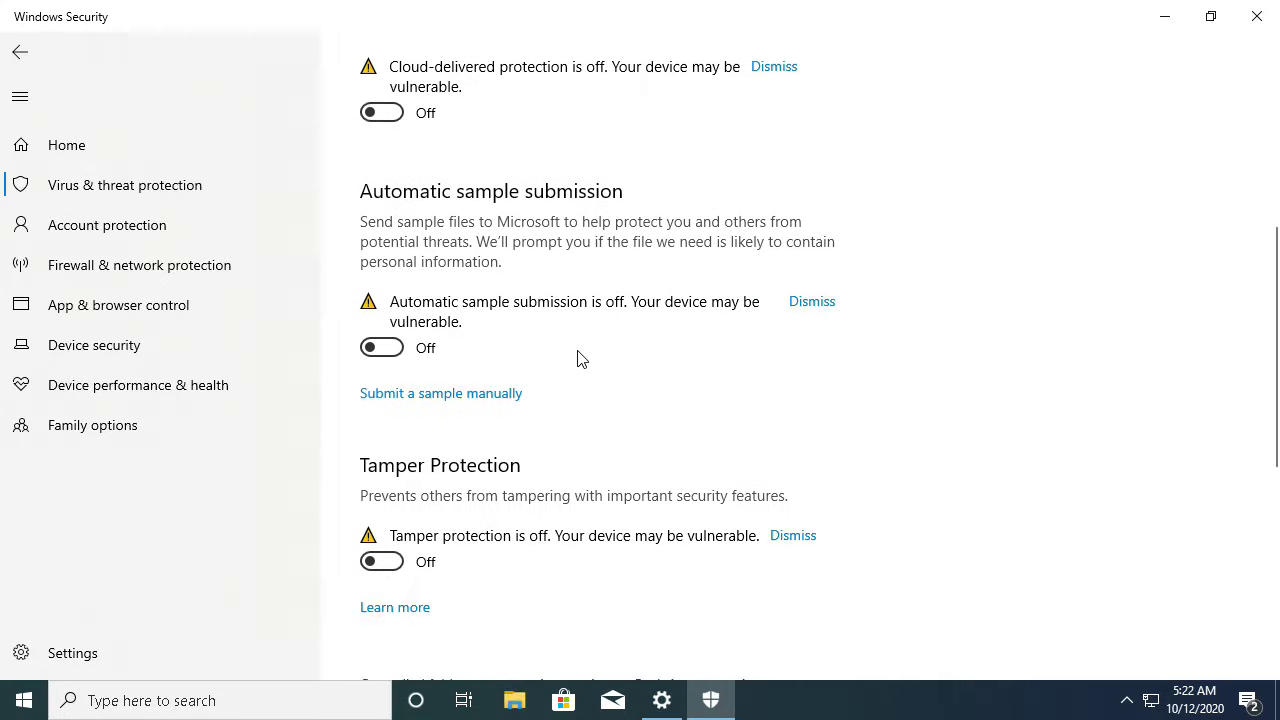
{"action": "left_click", "coordinate": [1257, 16]}
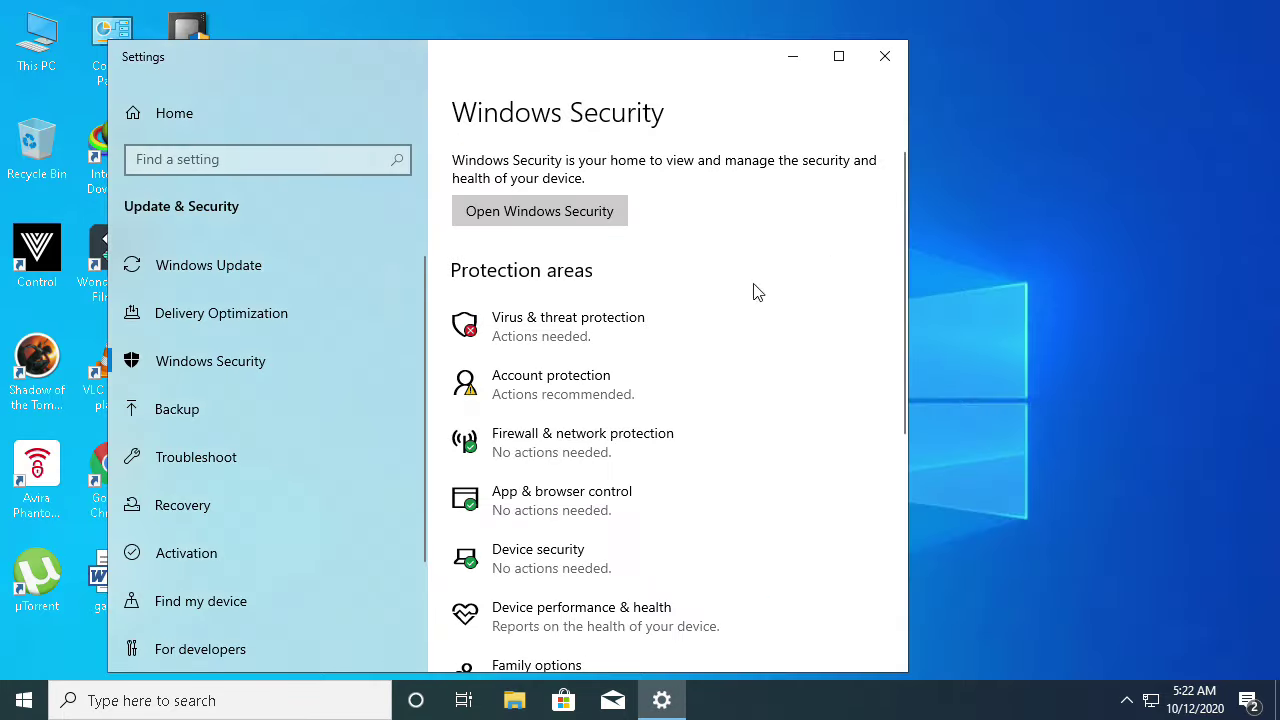
{"action": "left_click", "coordinate": [885, 56]}
{"action": "right_click", "coordinate": [421, 246]}
{"action": "left_click", "coordinate": [475, 334]}
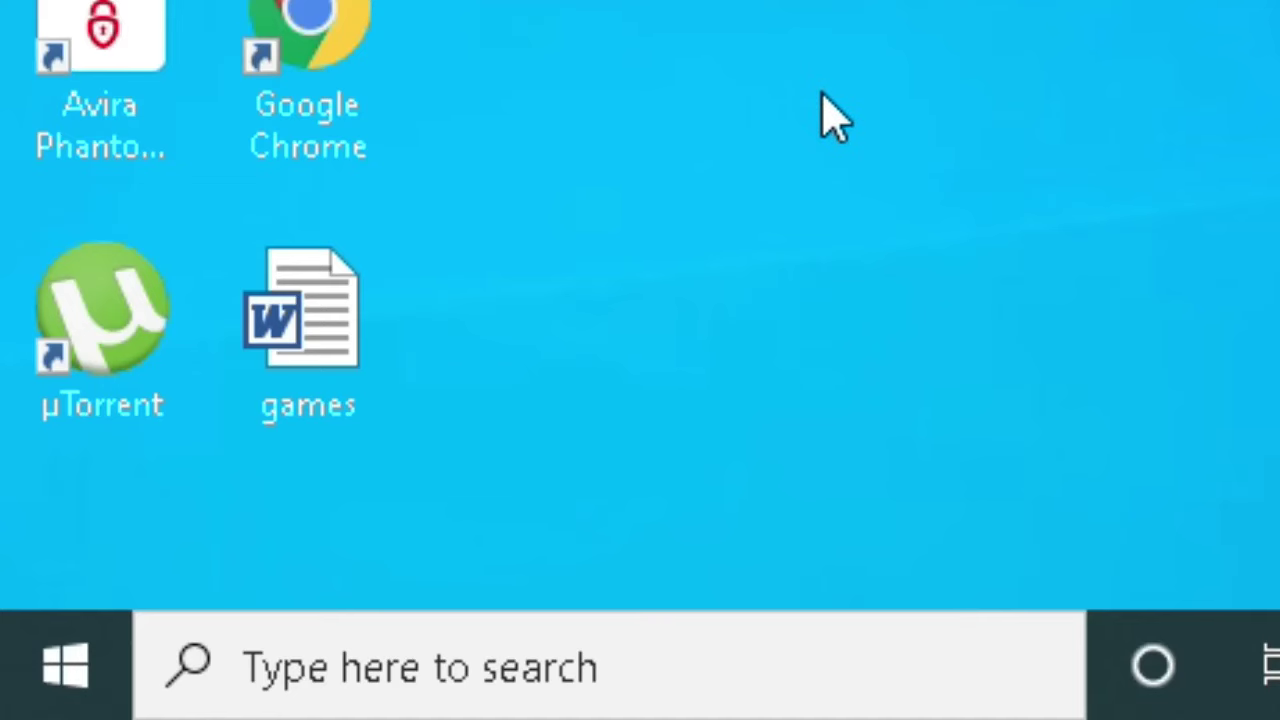
Step: Open the user's temporary files folder by running %temp%
{"action": "key", "text": "super+r"}
{"action": "type", "text": "]"}
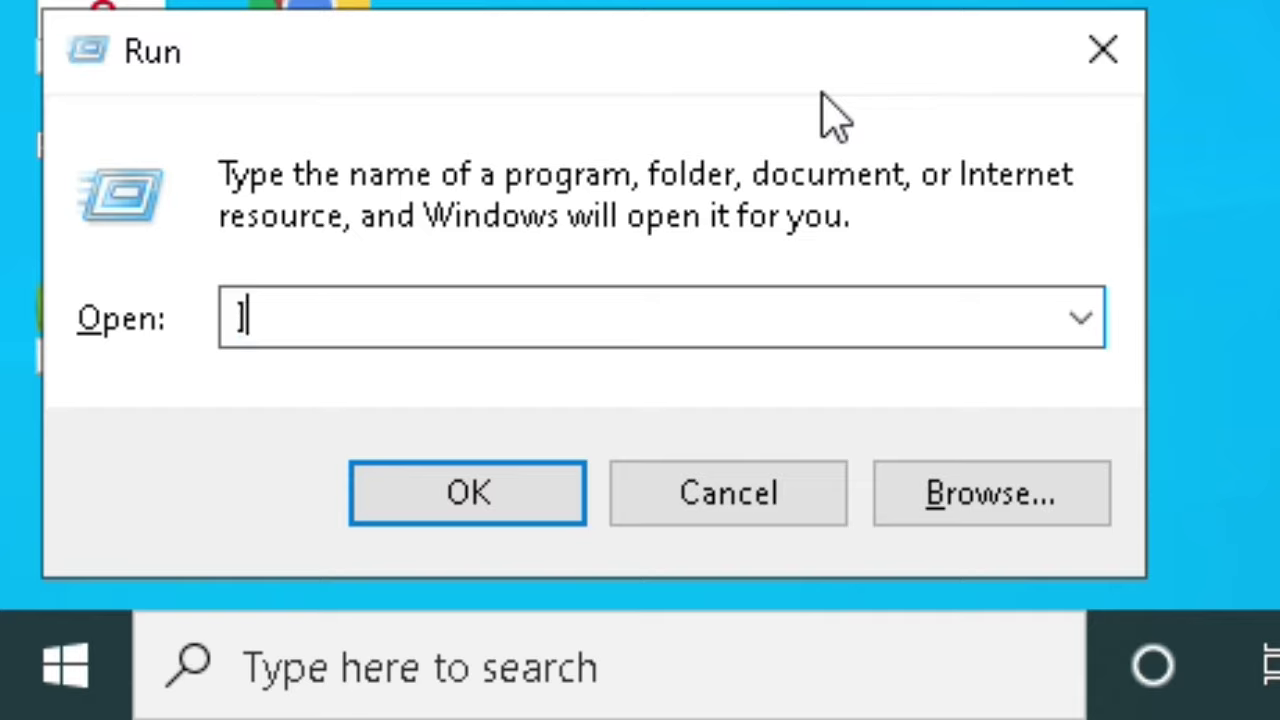
{"action": "key", "text": "BackSpace"}
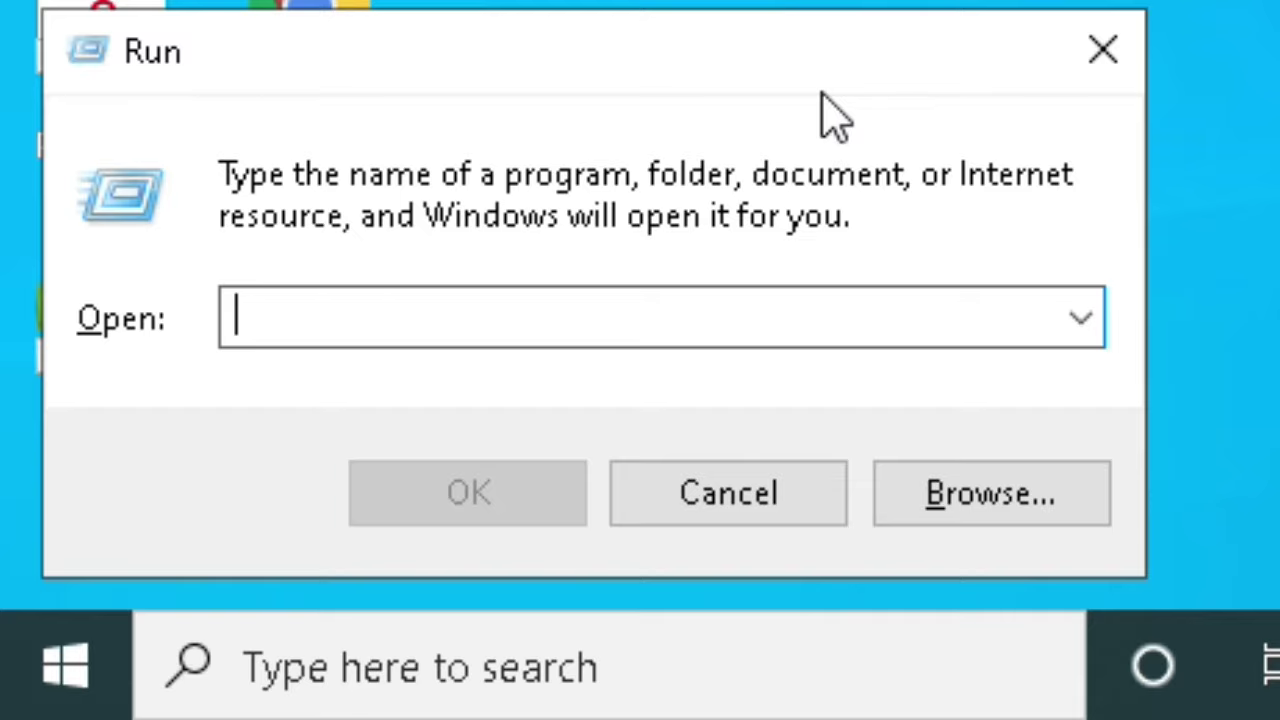
{"action": "type", "text": "#"}
{"action": "key", "text": "BackSpace"}
{"action": "type", "text": "%temp%"}
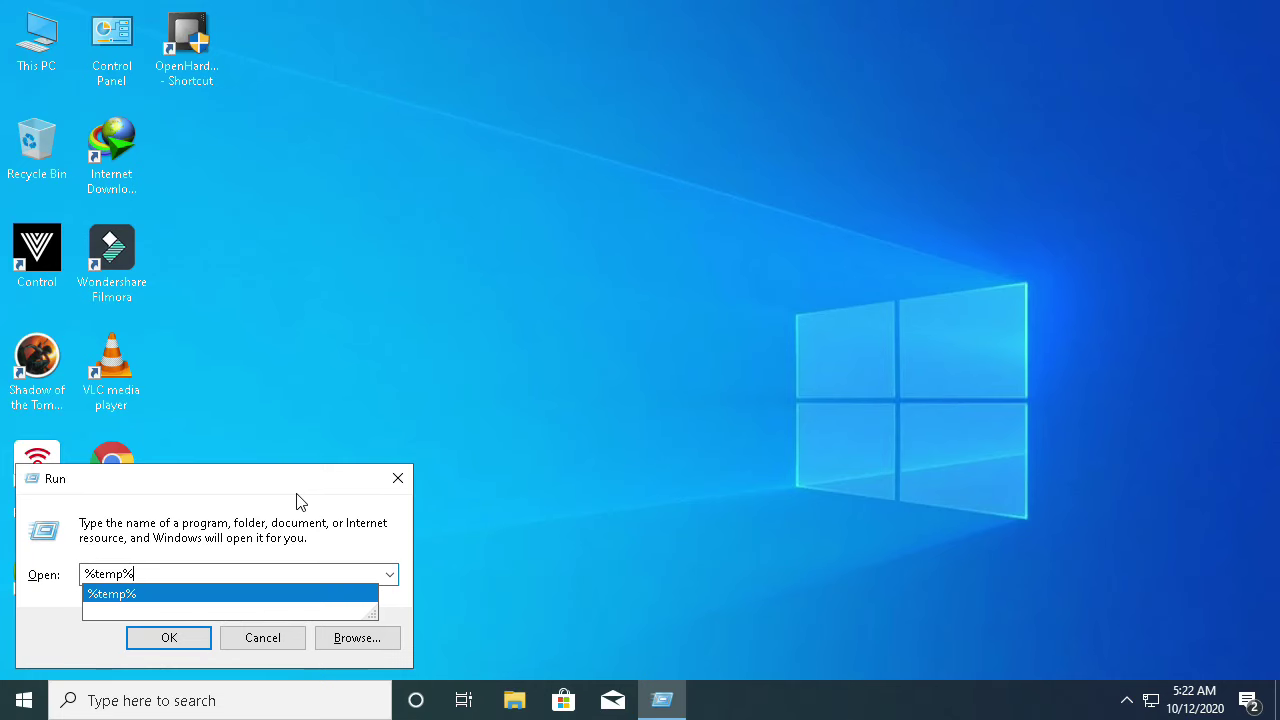
{"action": "key", "text": "Return"}
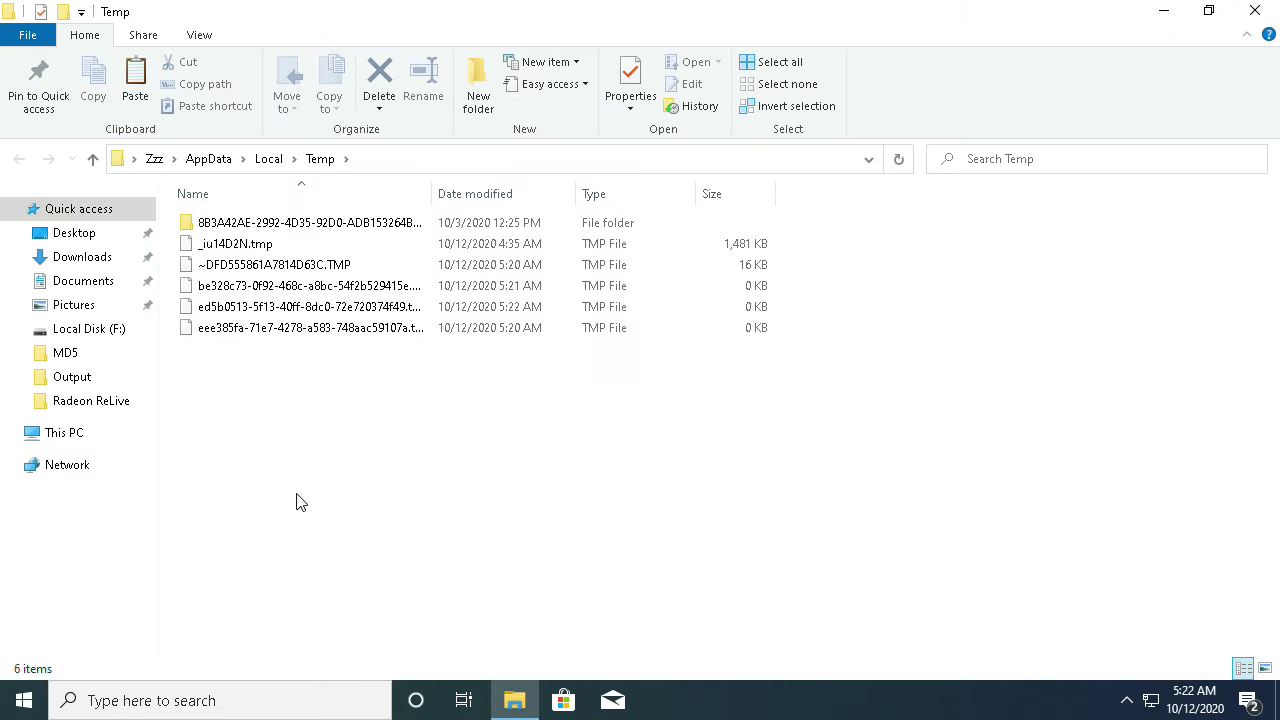
Step: Permanently delete everything in the Temp folder, skipping all files in use, and close the folder
{"action": "key", "text": "ctrl+a"}
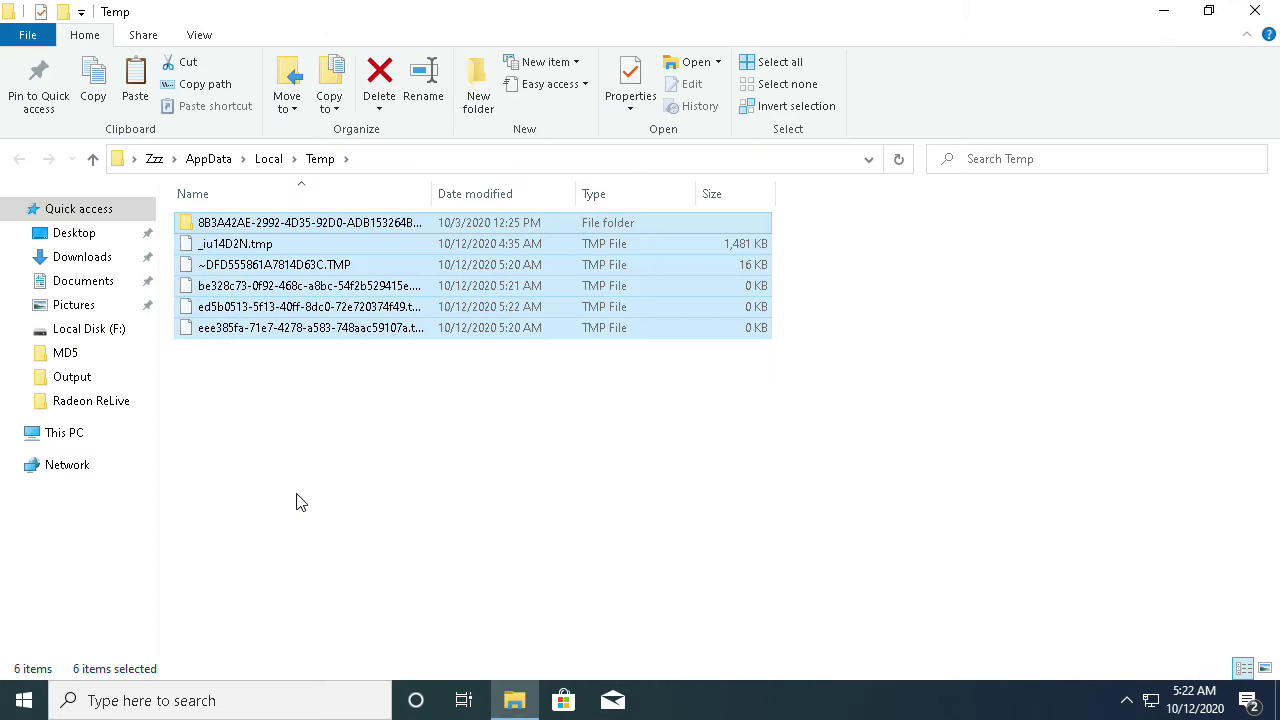
{"action": "key", "text": "shift+Delete"}
{"action": "key", "text": "Return"}
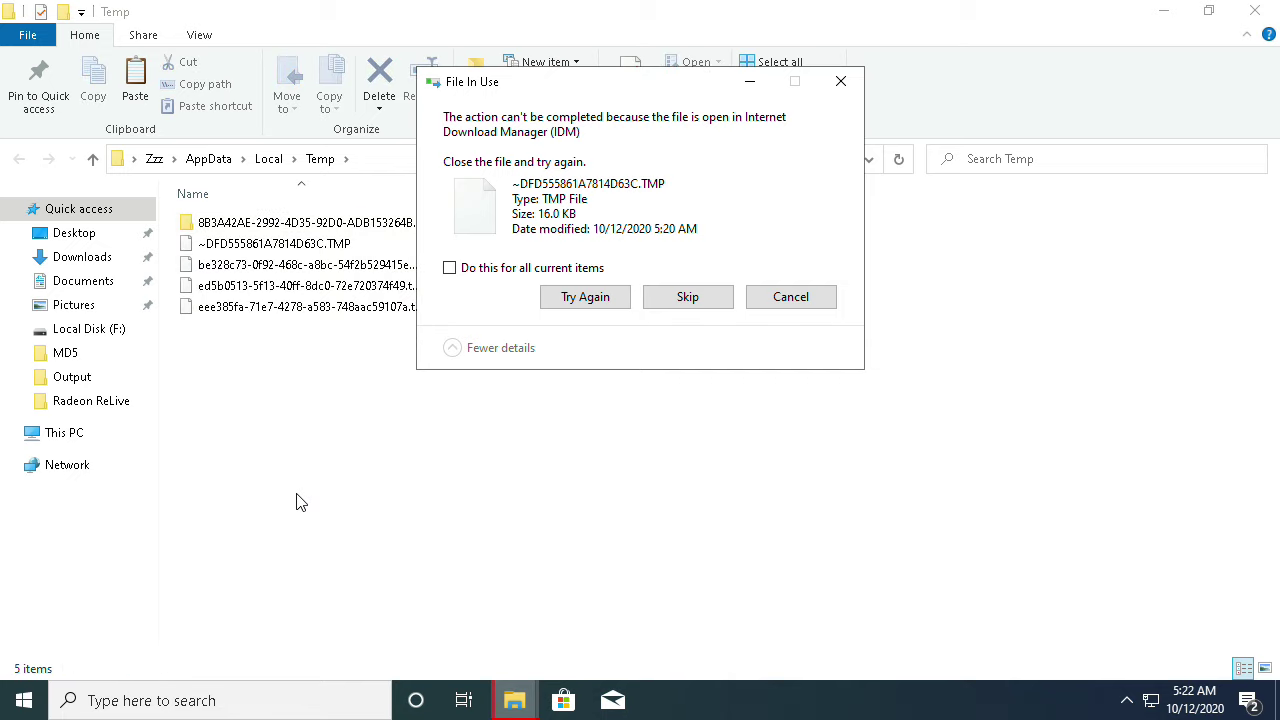
{"action": "key", "text": "Return"}
{"action": "left_click", "coordinate": [500, 268]}
{"action": "left_click", "coordinate": [712, 294]}
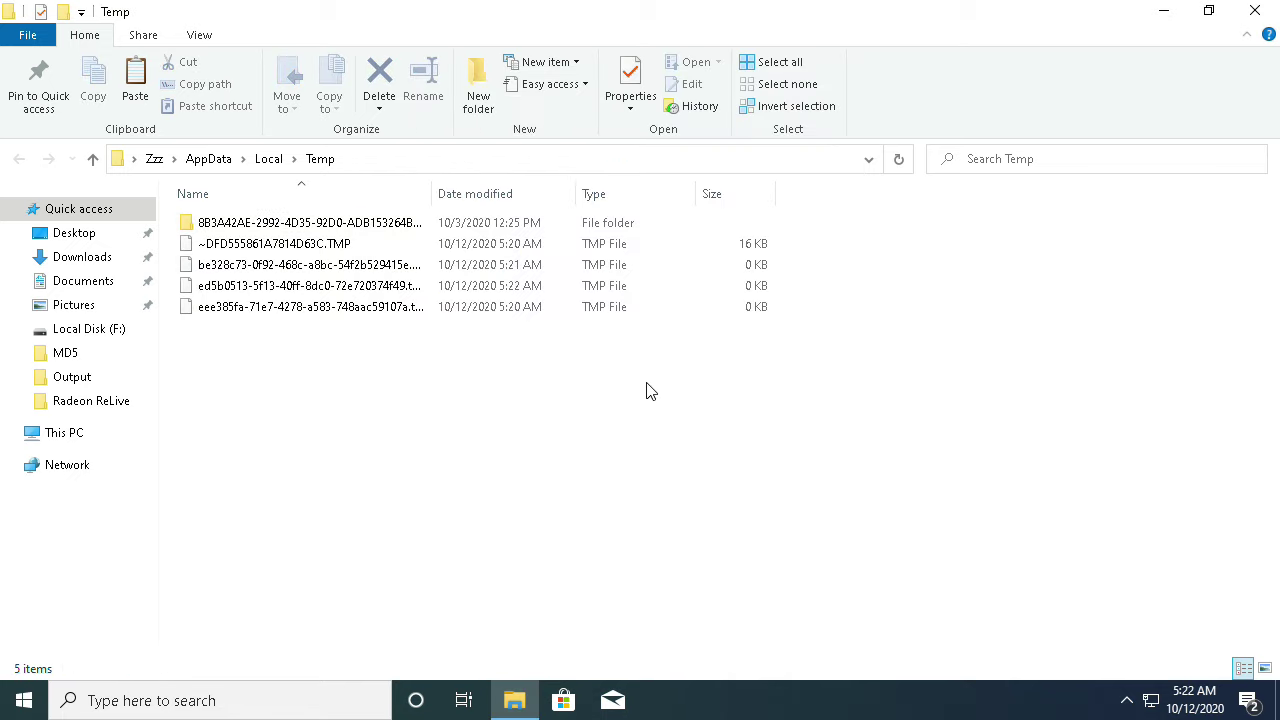
{"action": "left_click", "coordinate": [1255, 10]}
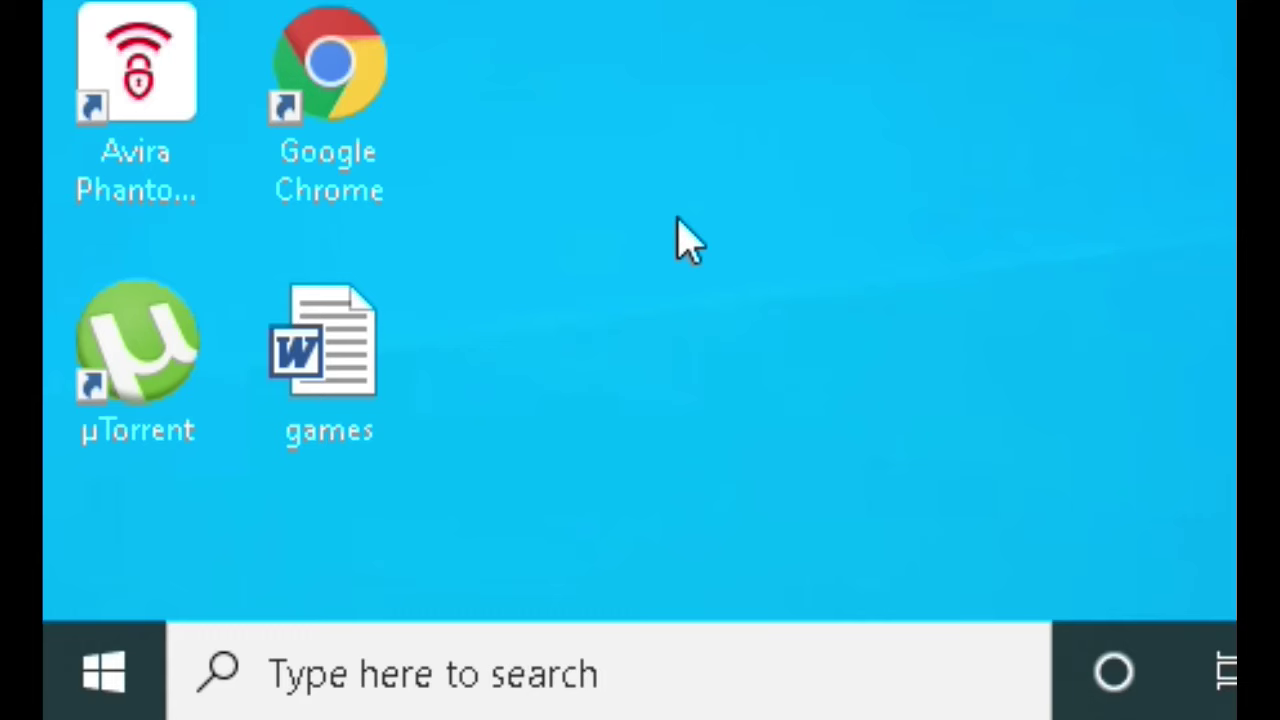
Step: Open the Windows Prefetch folder by running prefetch, and grant permanent access to it
{"action": "key", "text": "super+r"}
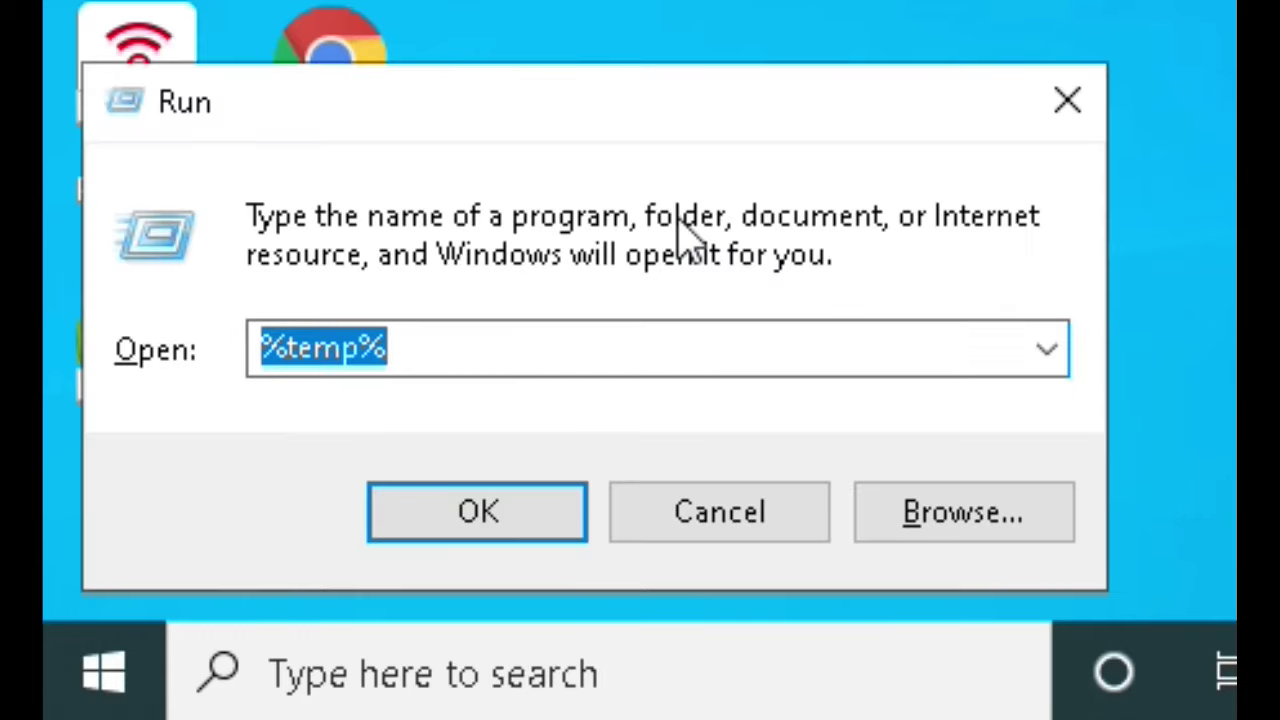
{"action": "type", "text": "pre"}
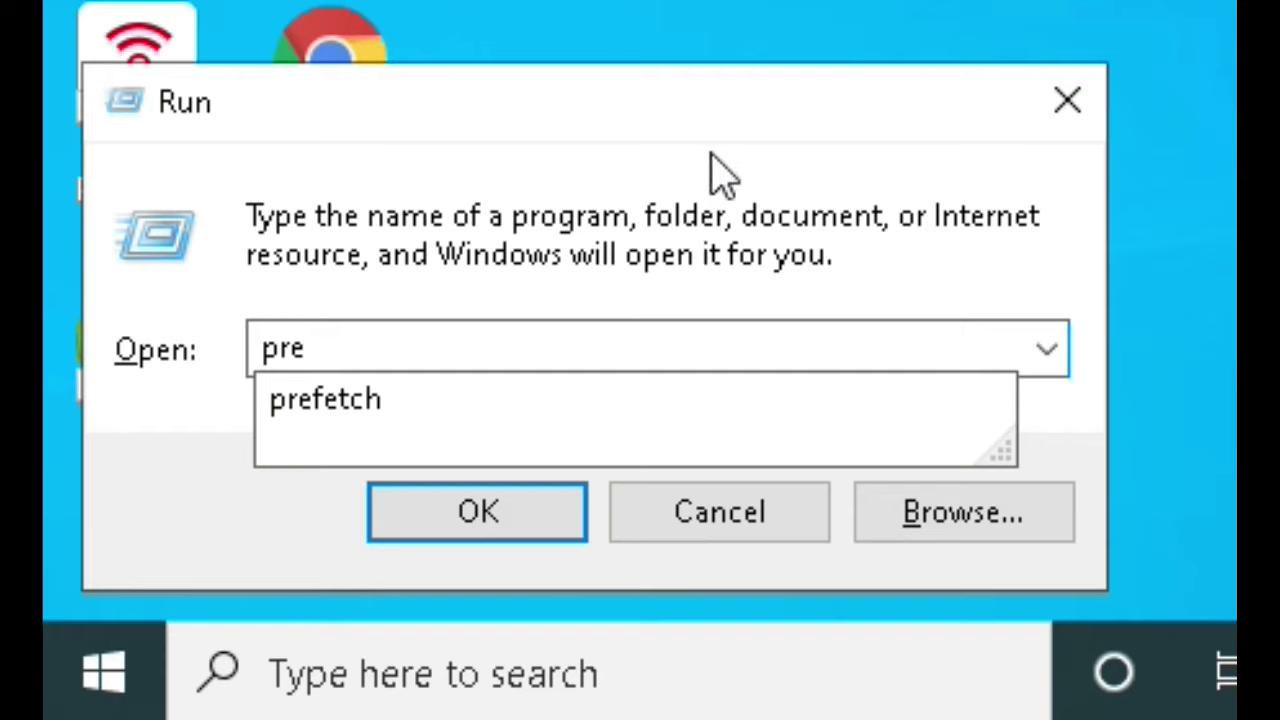
{"action": "left_click", "coordinate": [602, 405]}
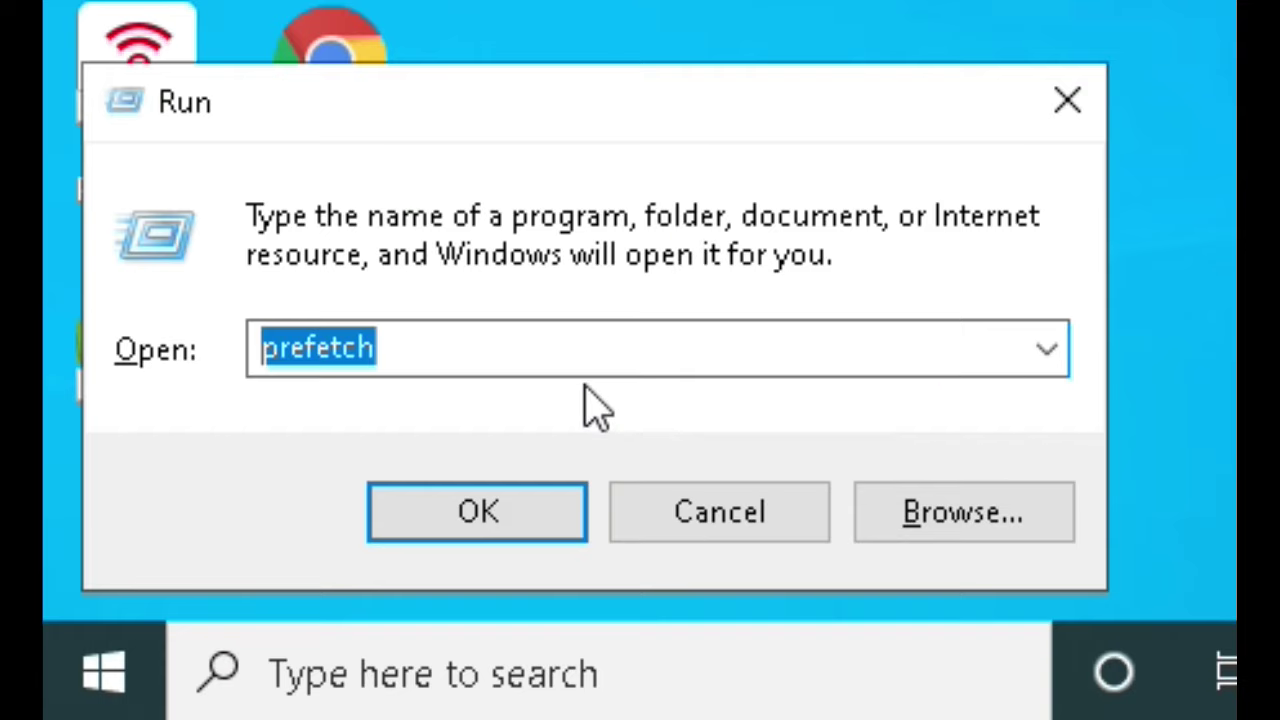
{"action": "left_click", "coordinate": [512, 495]}
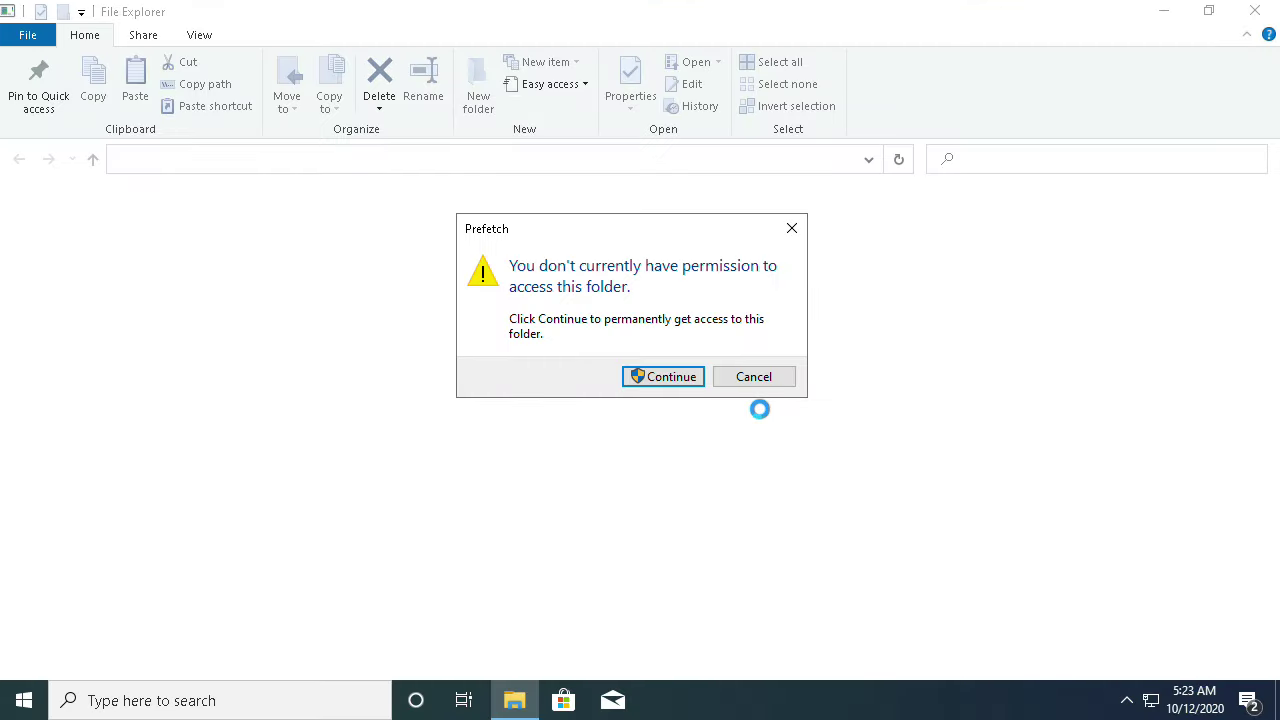
{"action": "left_click", "coordinate": [663, 376]}
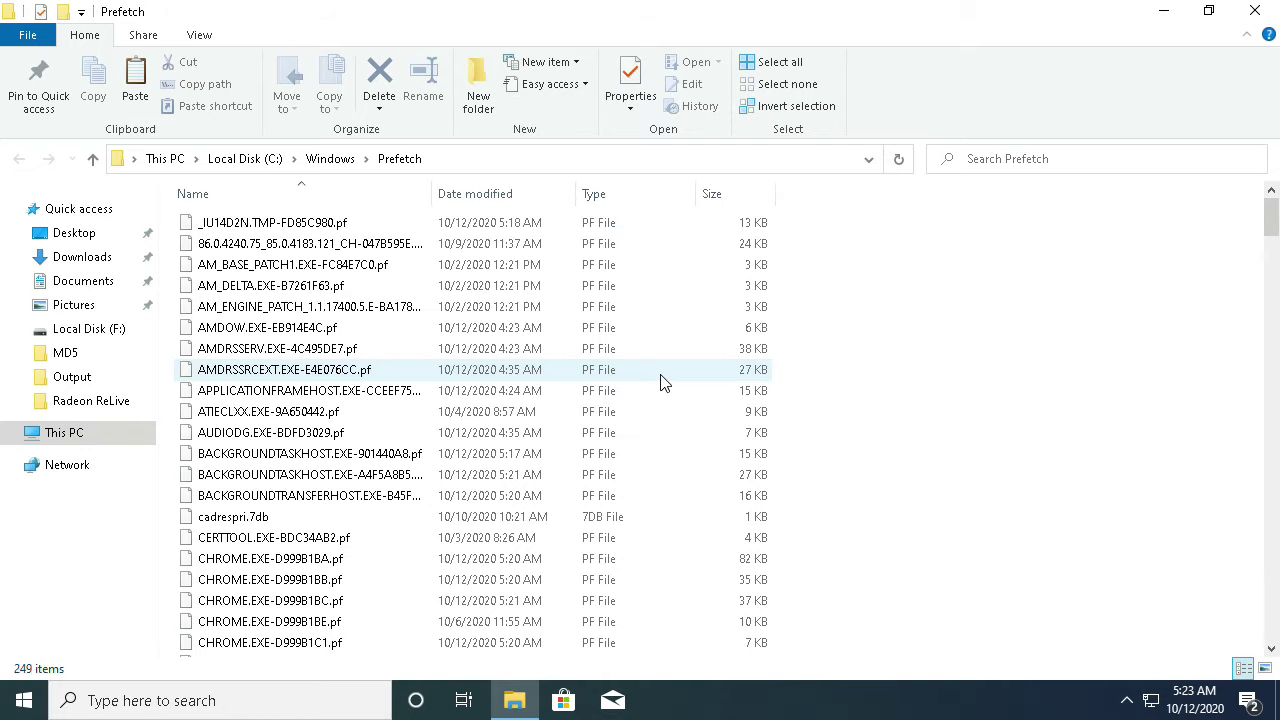
Step: Permanently delete everything in the Prefetch folder, skipping all files in use, close the folder and refresh the desktop
{"action": "key", "text": "ctrl+a"}
{"action": "key", "text": "shift+Delete"}
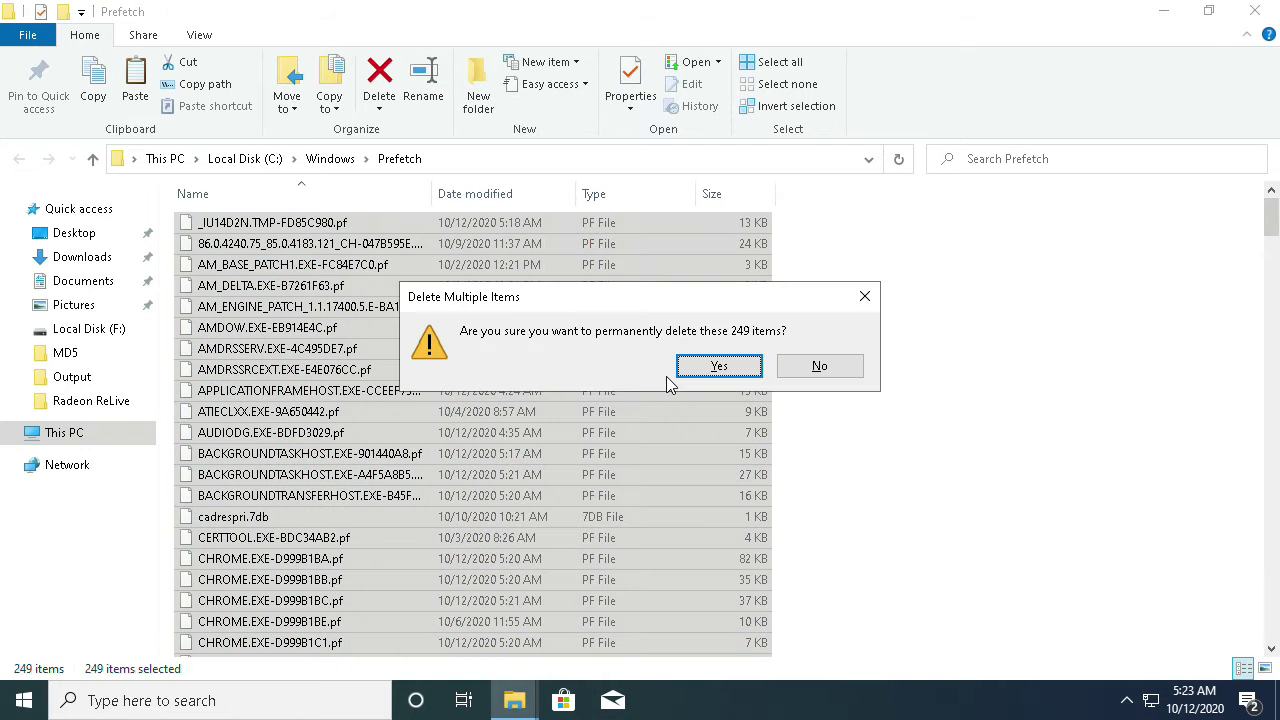
{"action": "key", "text": "Return"}
{"action": "left_click", "coordinate": [586, 253]}
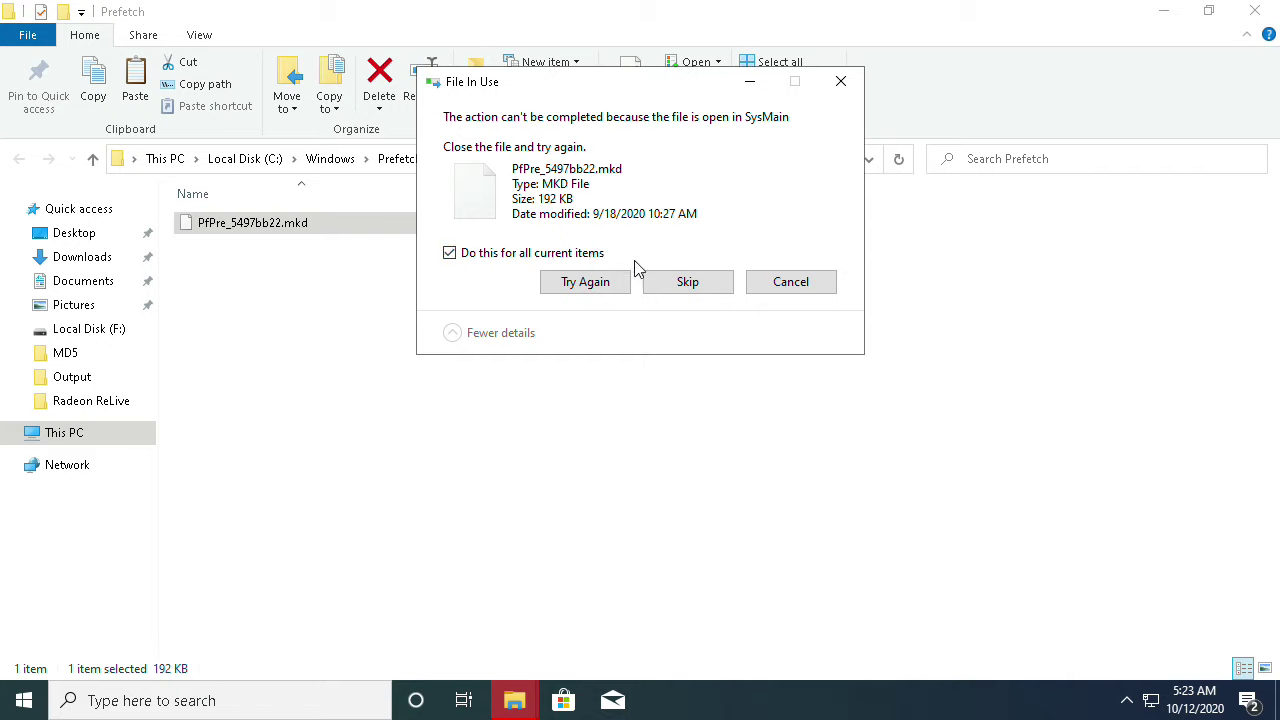
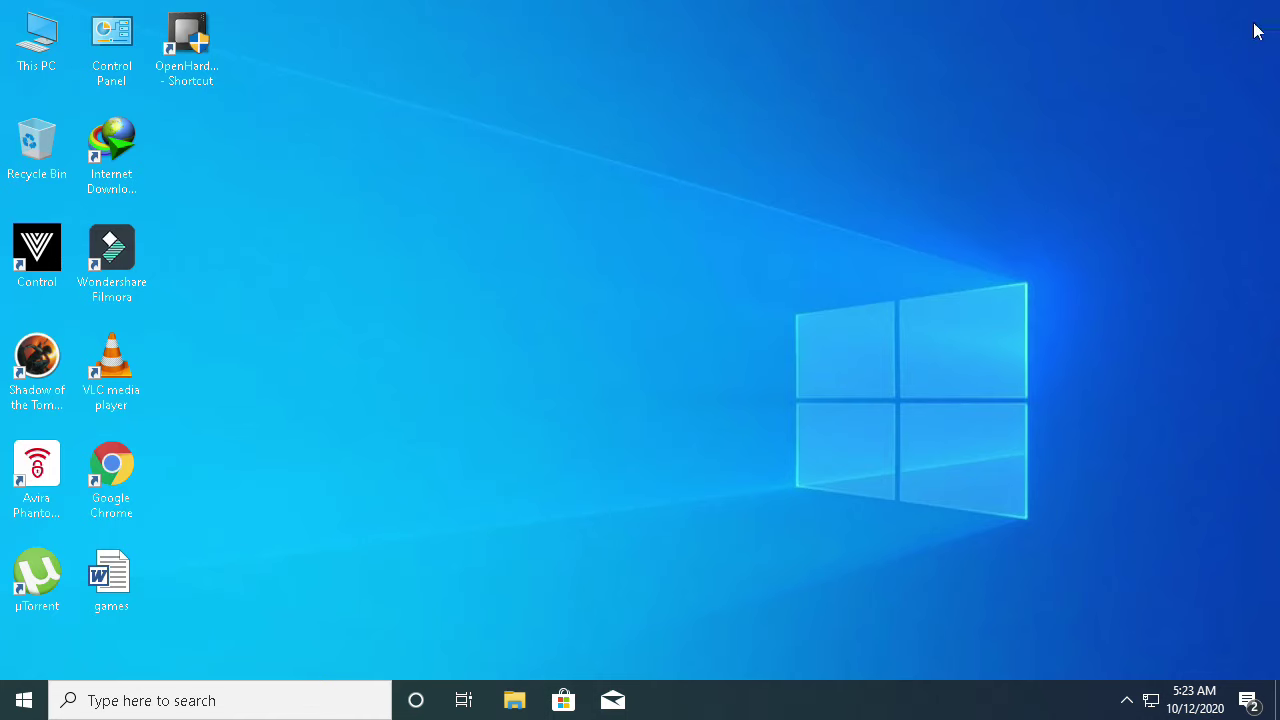
{"action": "right_click", "coordinate": [590, 264]}
{"action": "left_click", "coordinate": [680, 356]}
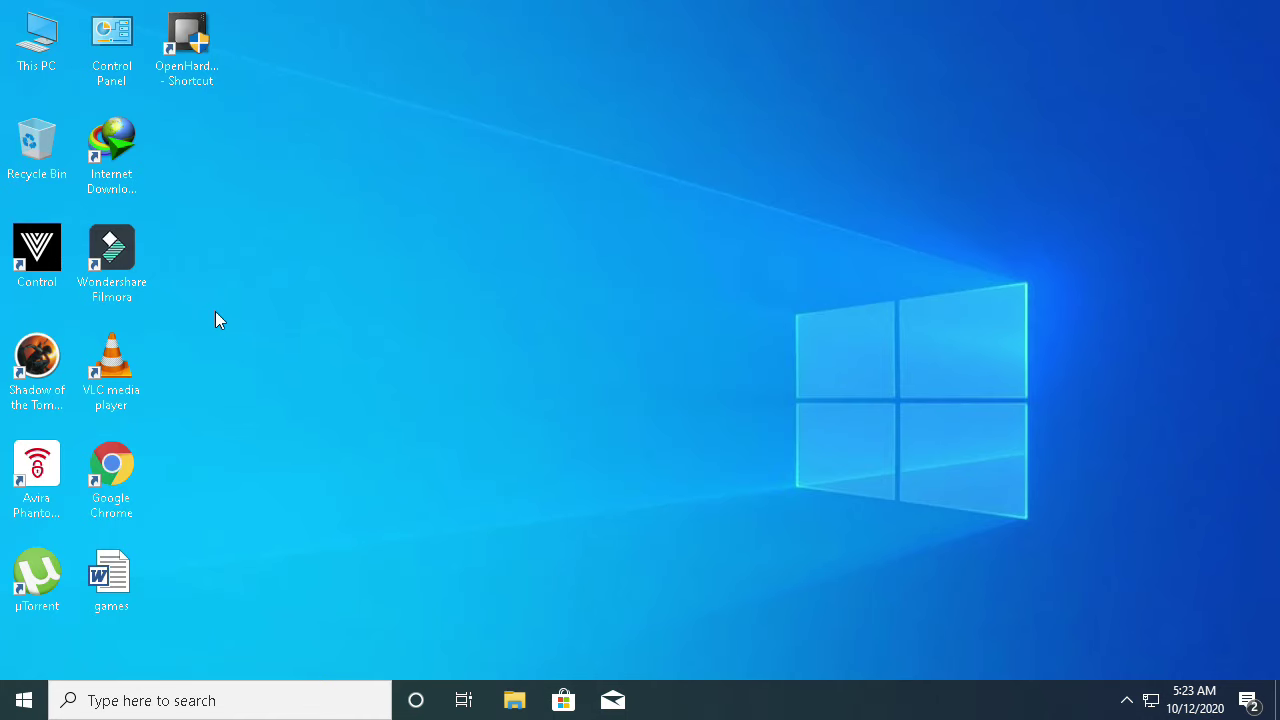